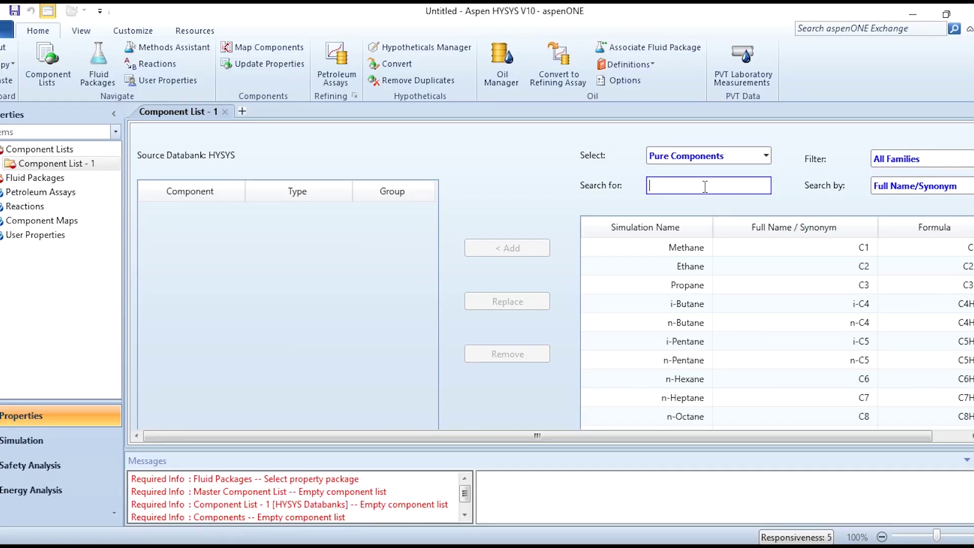
Step: Add nitrogen, oxygen, argon and water to Component List - 1
text(nitrogen)
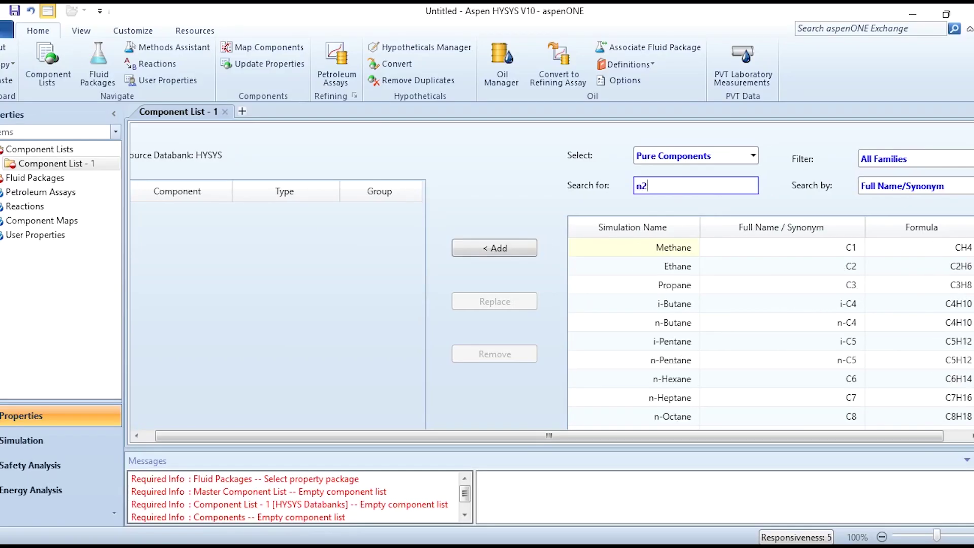
key(Return)
text(o)
key(Return)
text(arogon)
key(Return)
text(water)
key(Return)
Step: Add a fluid package using the Peng-Robinson property package and switch to the simulation environment
click(86, 178)
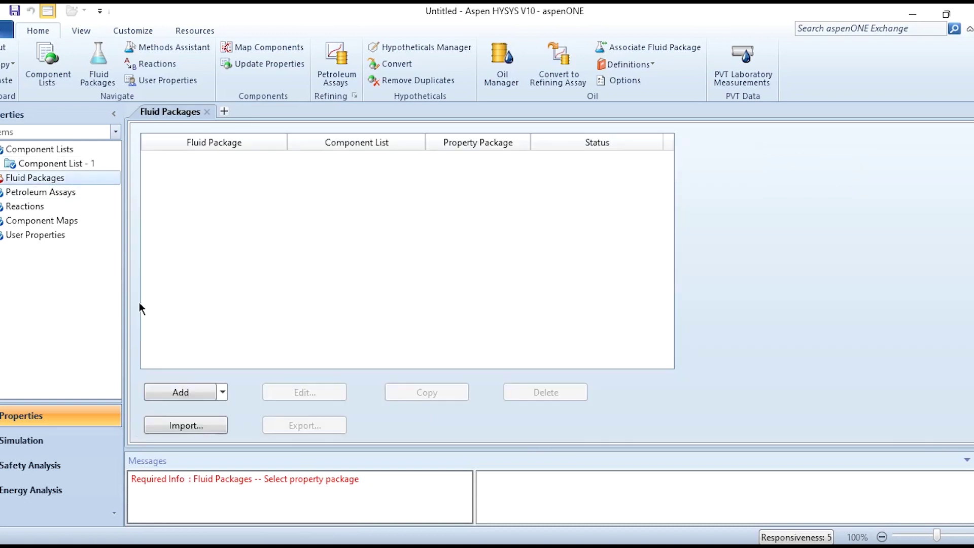
click(179, 392)
scroll(183, 339, down, 2)
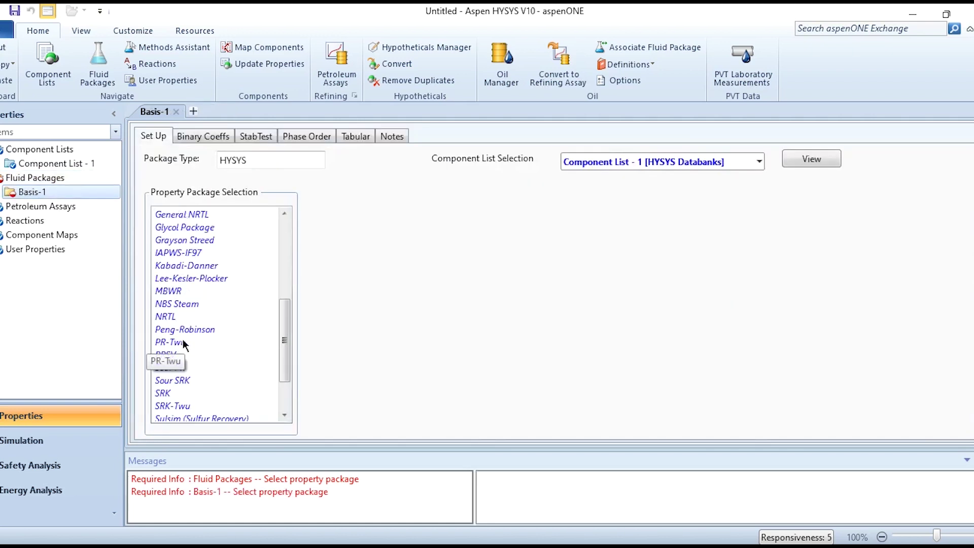
click(189, 331)
click(31, 440)
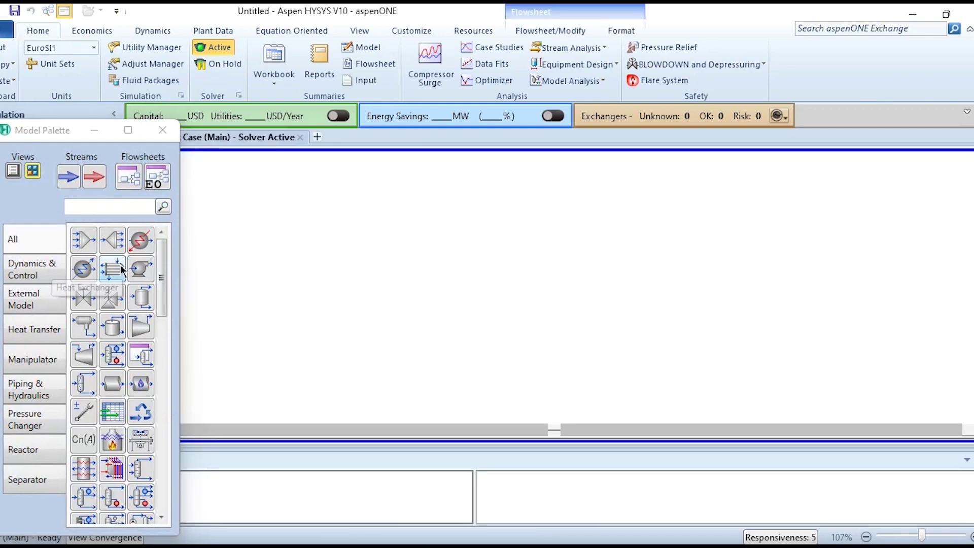
Step: Find the stream saturator among the unit operation models and place one on the empty flowsheet
click(118, 206)
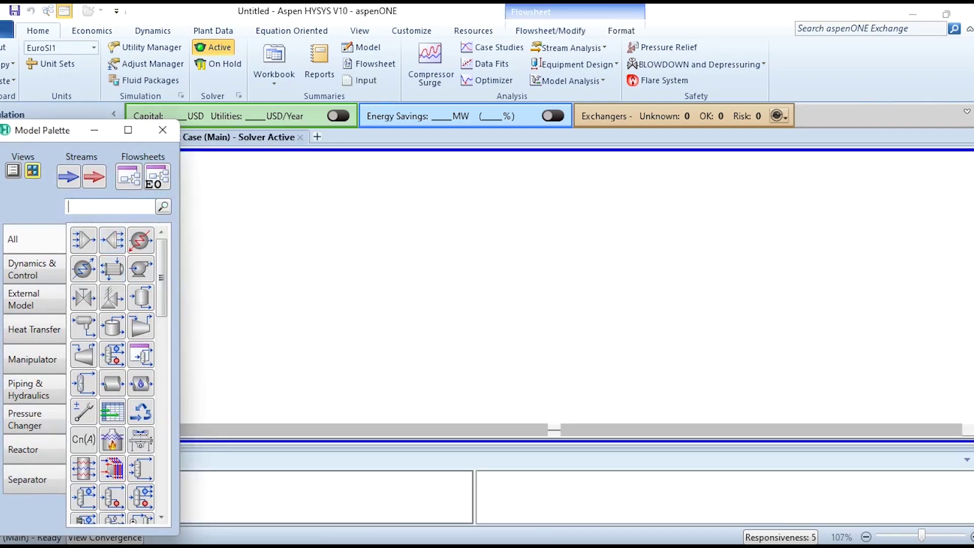
text(satu)
drag(84, 240, 313, 294)
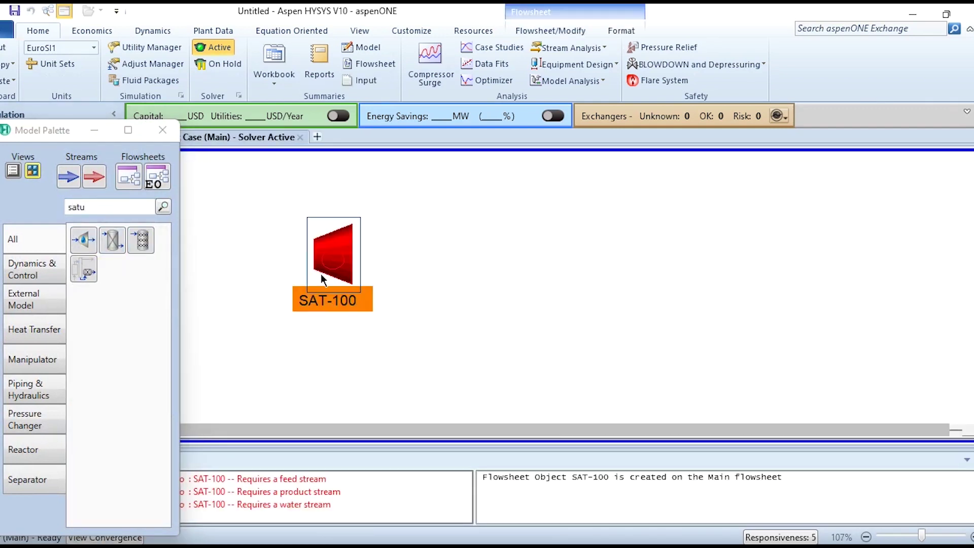
Step: Connect the saturator with feed stream Air, water stream Water and product stream Feed Air
double_click(321, 273)
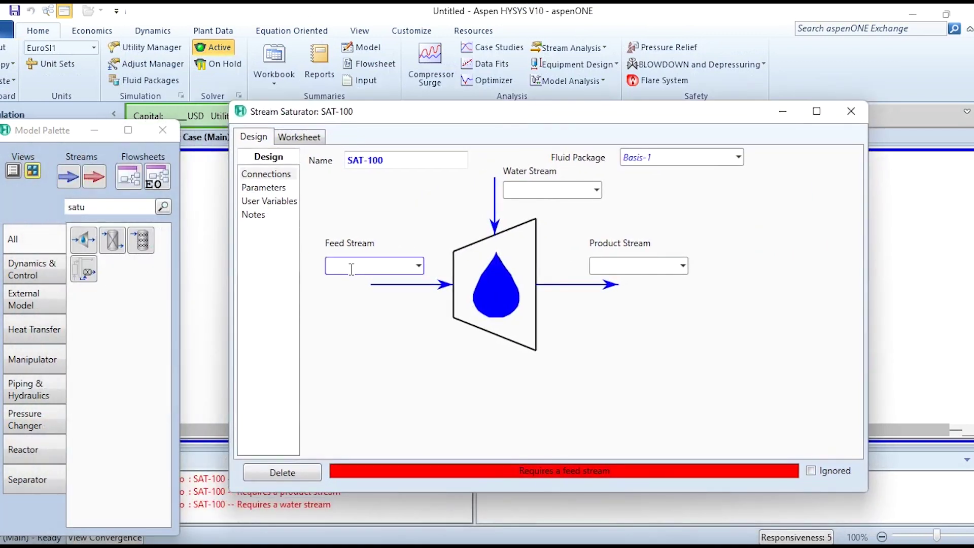
click(352, 268)
text(Air)
key(Return)
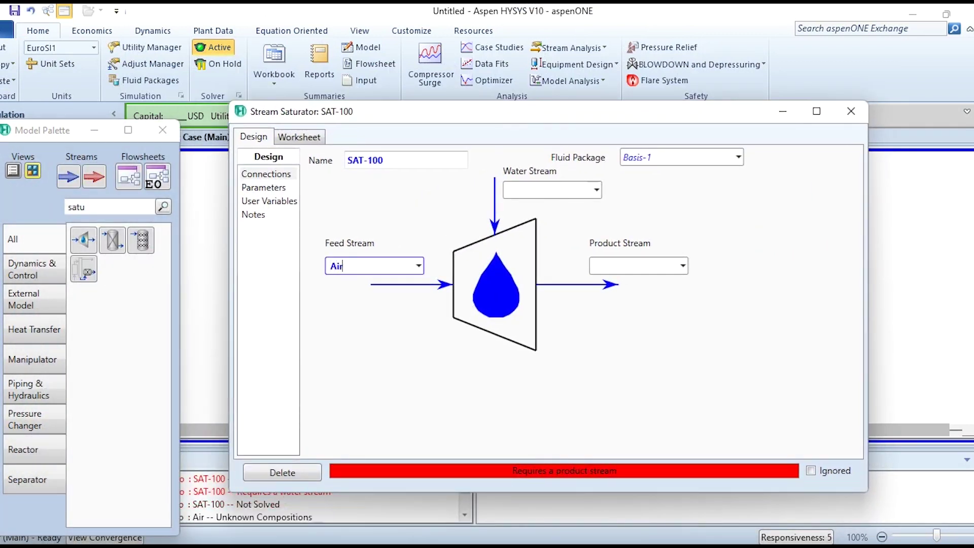
click(553, 187)
text(Water)
key(Return)
click(665, 263)
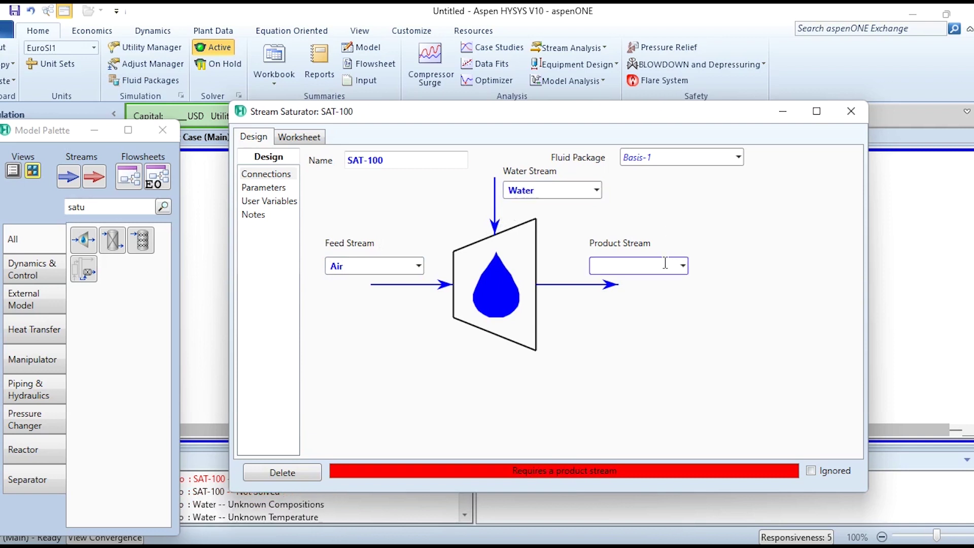
text(Feed Air)
key(Return)
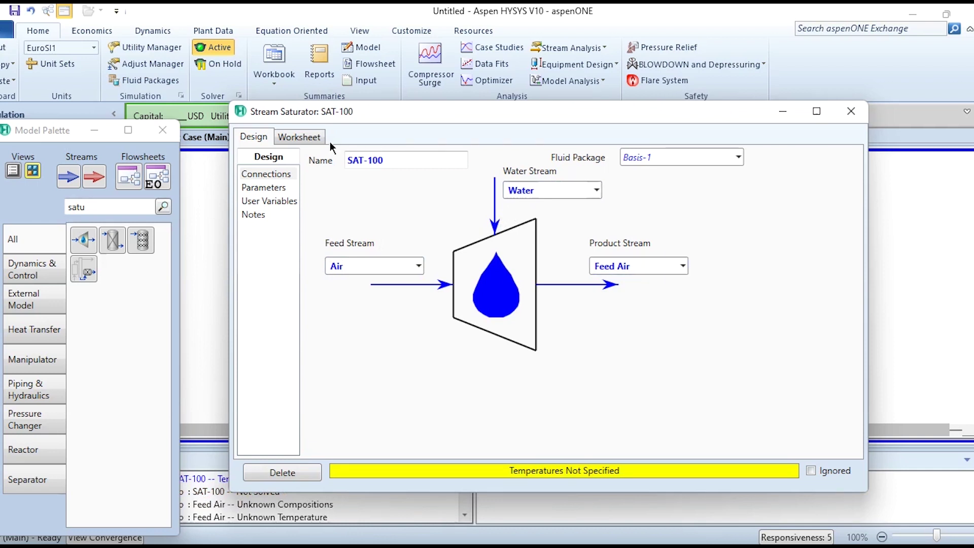
Step: Set the Air stream's temperature to 25 C, pressure to 1.013 bar and molar flow to 100 kgmole/h
click(299, 137)
click(528, 195)
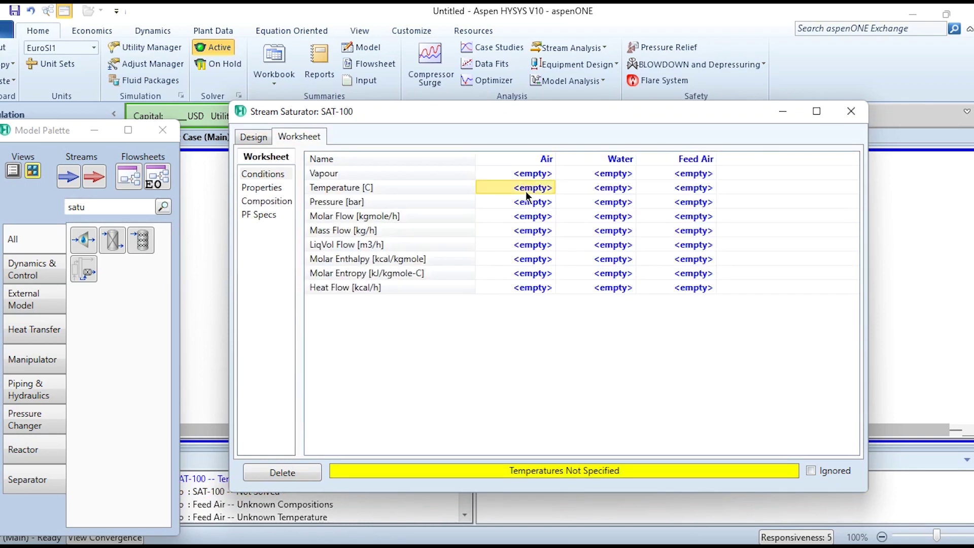
text(25)
key(Return)
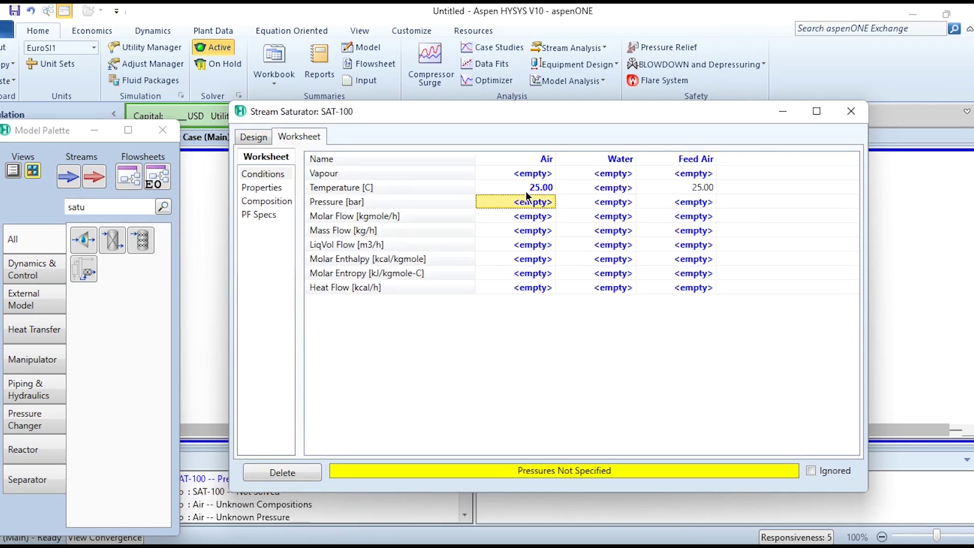
text(1.013)
key(Return)
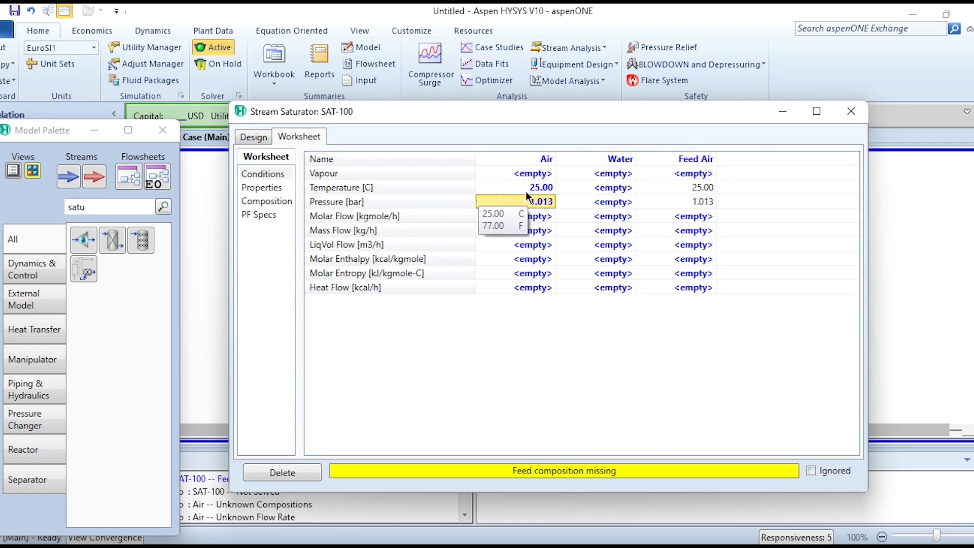
text(100)
key(Return)
Step: Set the Air stream's mole fractions to 0.78 nitrogen, 0.21 oxygen and 0.01 argon
text(0)
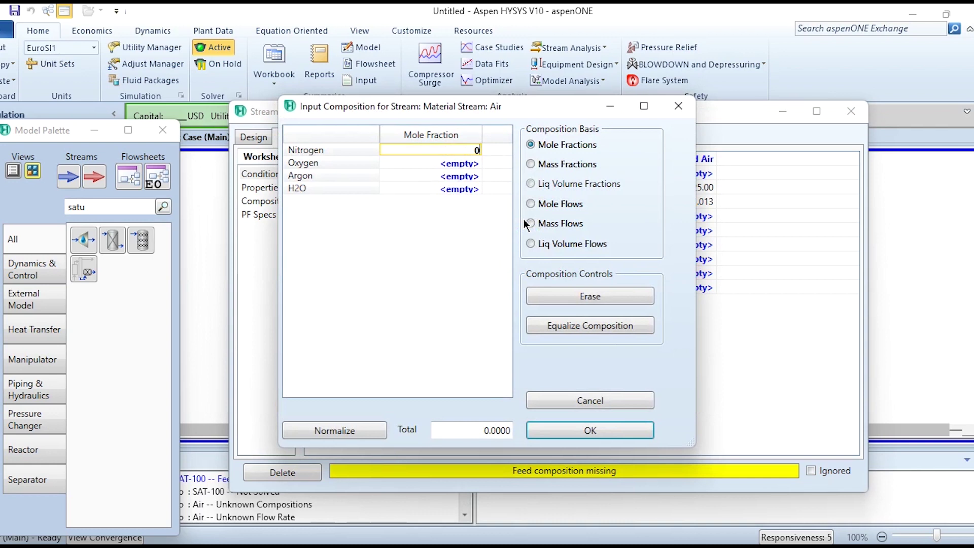
text(.78)
key(Return)
text(0.21)
key(Return)
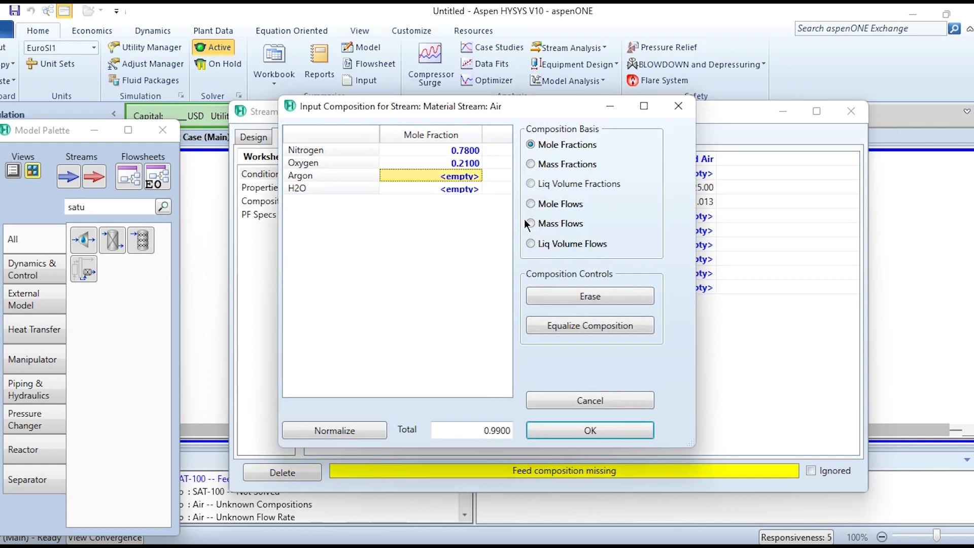
text(0.01)
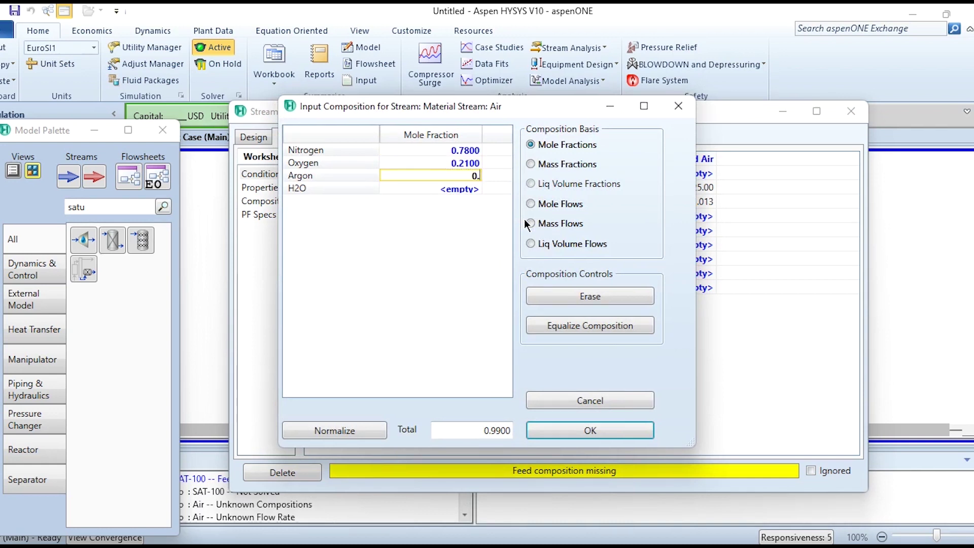
key(Return)
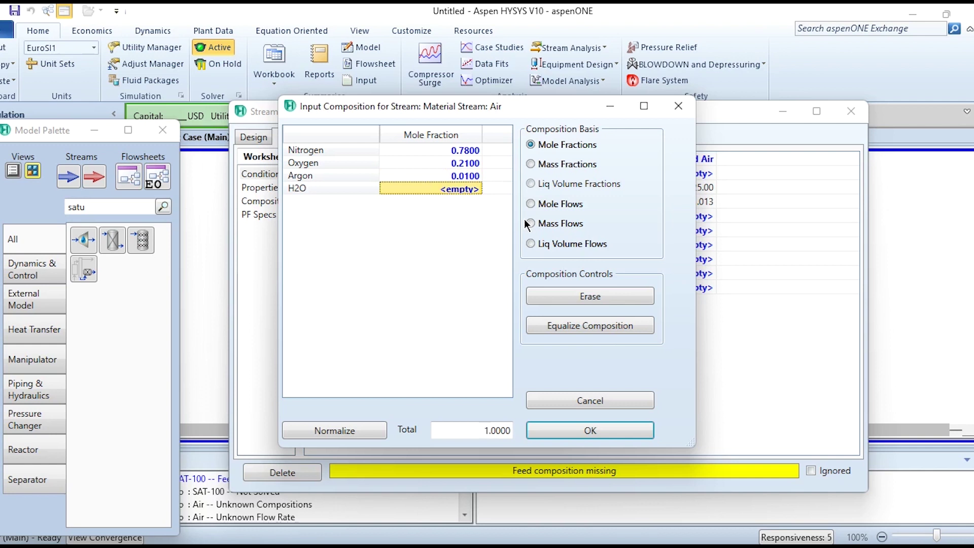
click(572, 432)
Step: Set the saturator's relative humidity to 50% and review the compositions of its connected streams
click(250, 135)
click(268, 186)
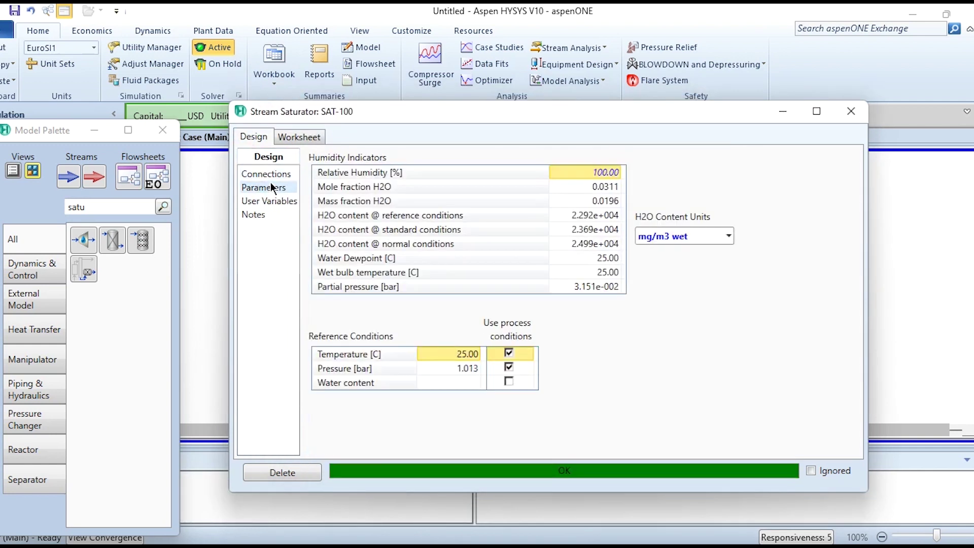
click(571, 173)
text(50)
key(Return)
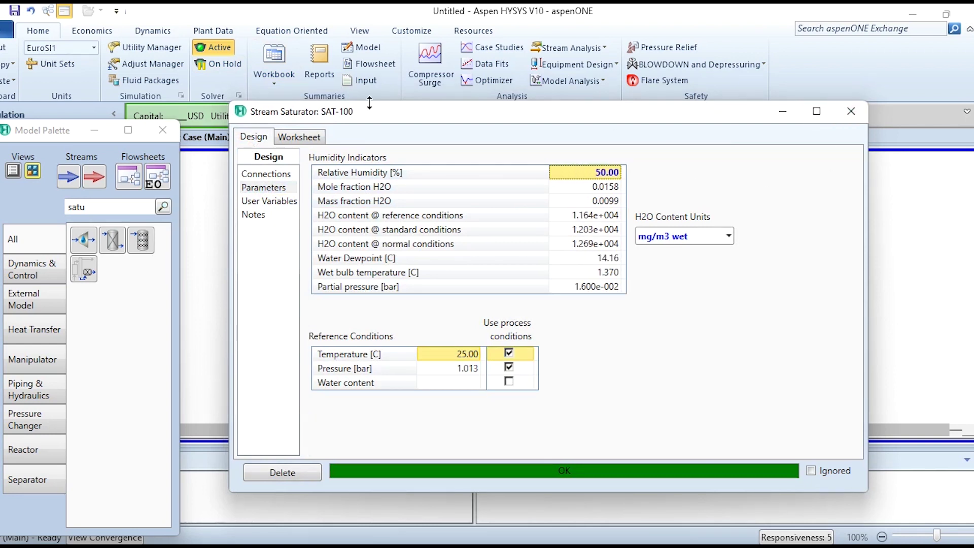
click(299, 137)
click(267, 201)
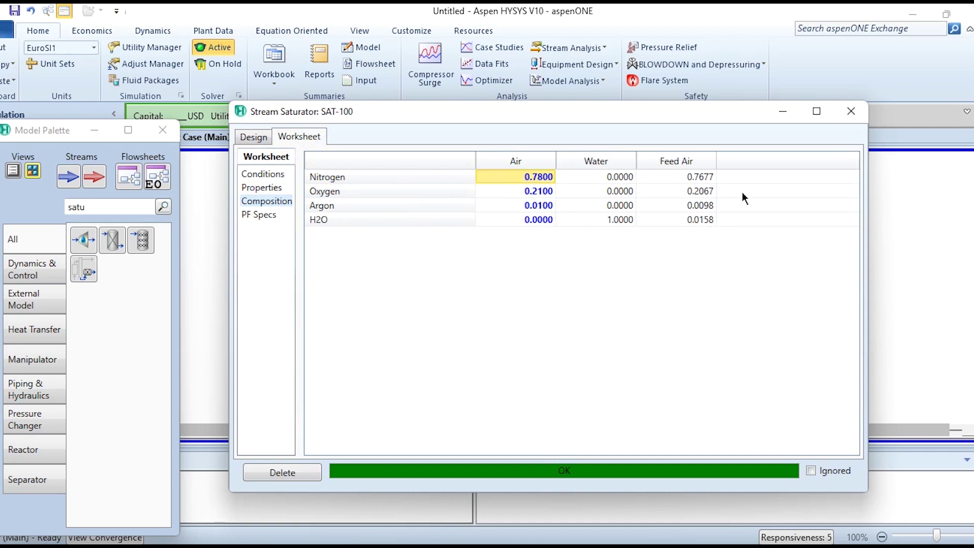
click(851, 112)
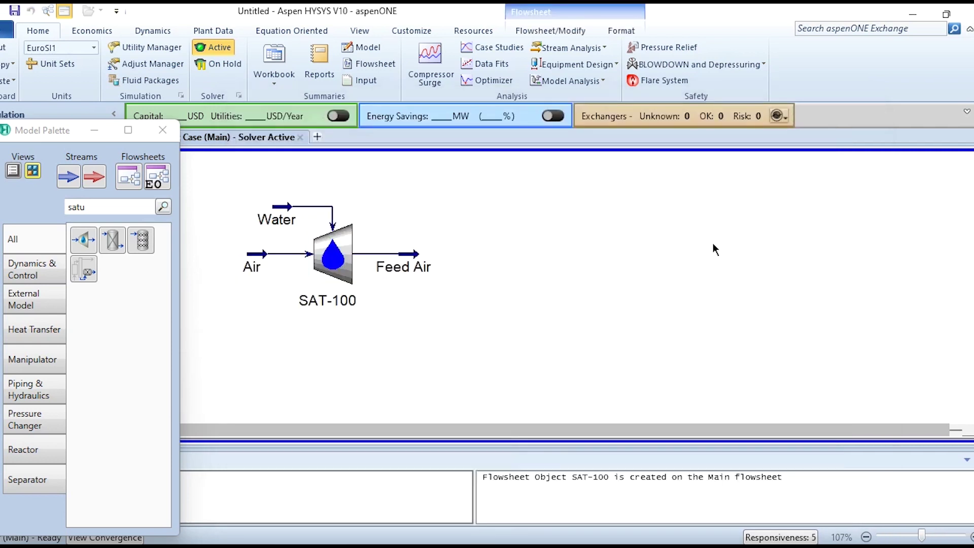
Step: Place a compressor, a heat exchanger and a separator on the flowsheet downstream of the saturator
click(142, 203)
key(BackSpace)
click(141, 326)
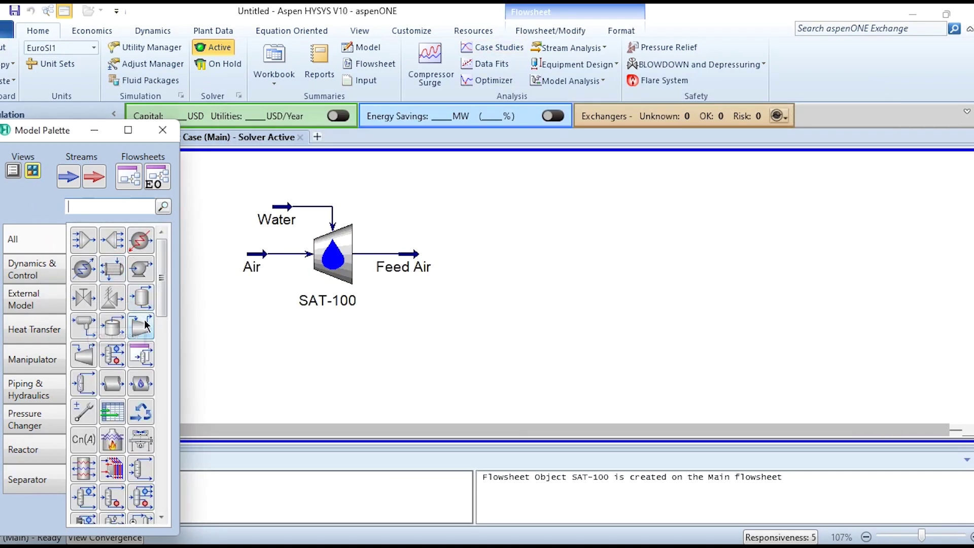
click(471, 313)
click(112, 269)
click(686, 358)
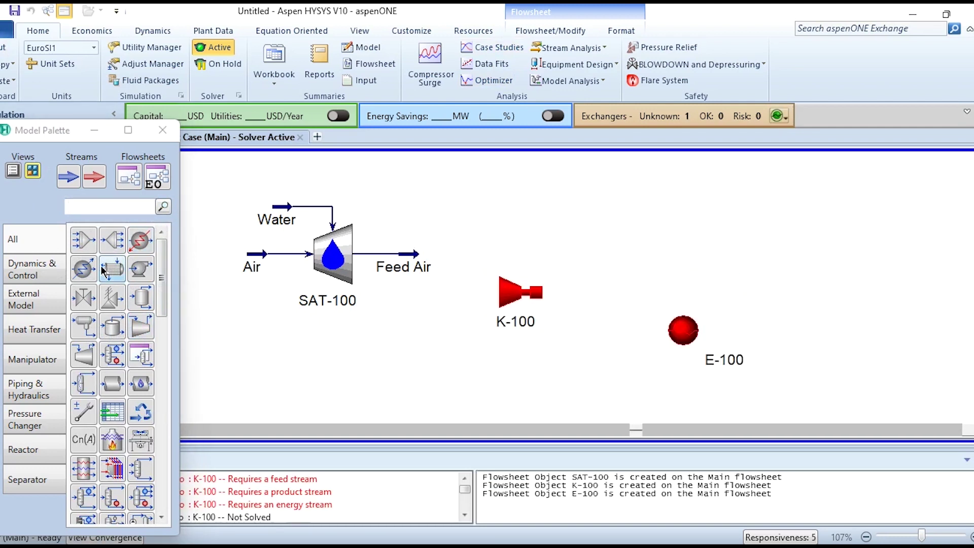
click(140, 298)
click(846, 404)
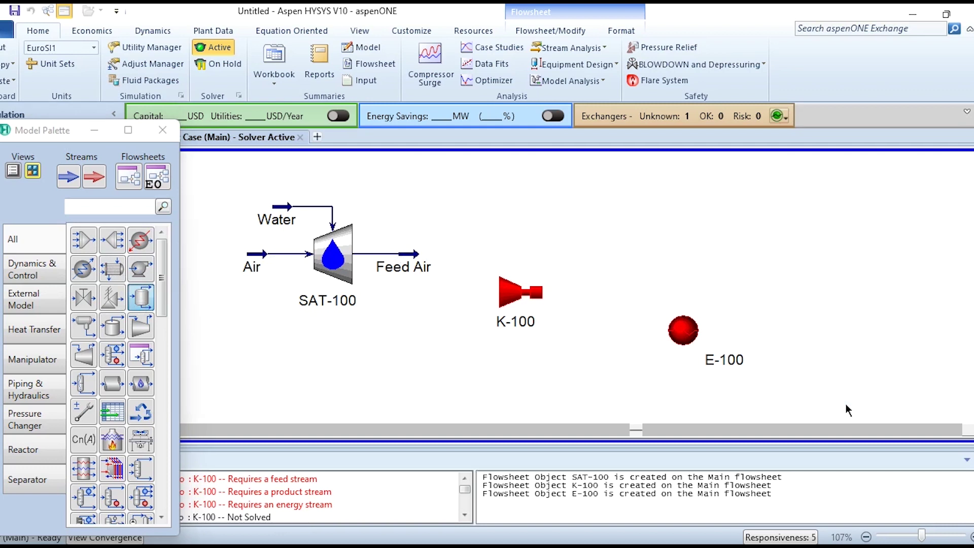
Step: Name the compressor Comp1 and connect inlet Feed Air, outlet Comp1-Out and energy stream W-Comp1
double_click(507, 293)
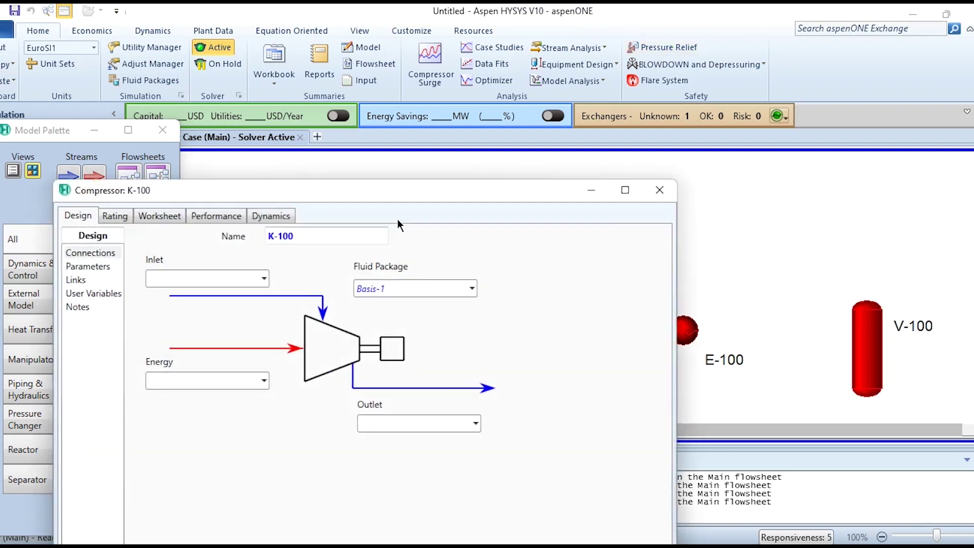
drag(361, 191, 347, 72)
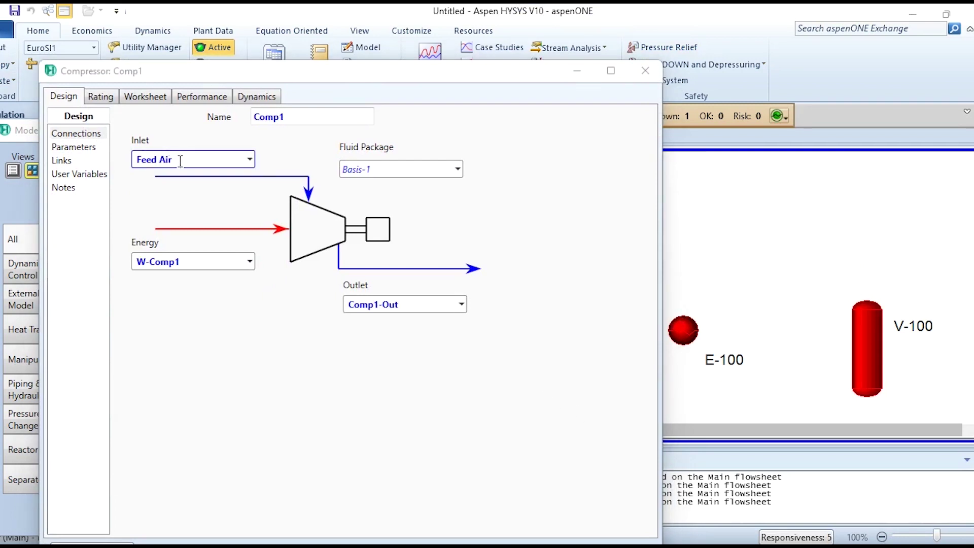
drag(332, 80, 327, 59)
Step: Check the compressor's stream conditions and set its pressure ratio to 3
click(147, 79)
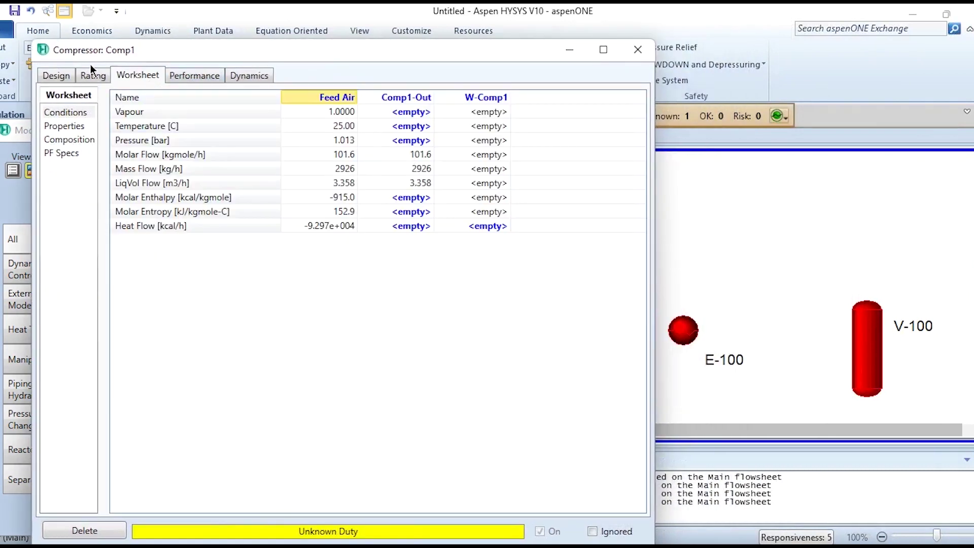
click(59, 75)
click(76, 127)
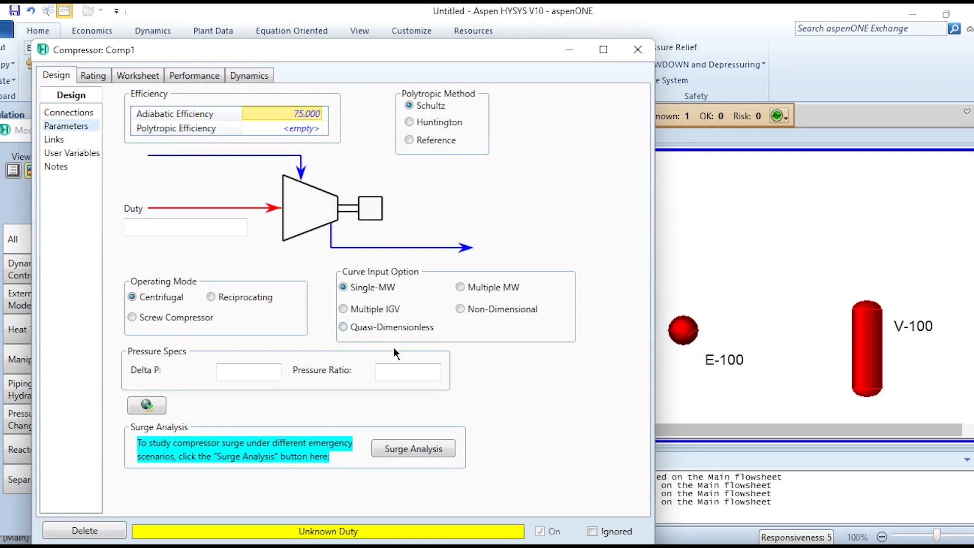
click(409, 373)
text(3)
key(Return)
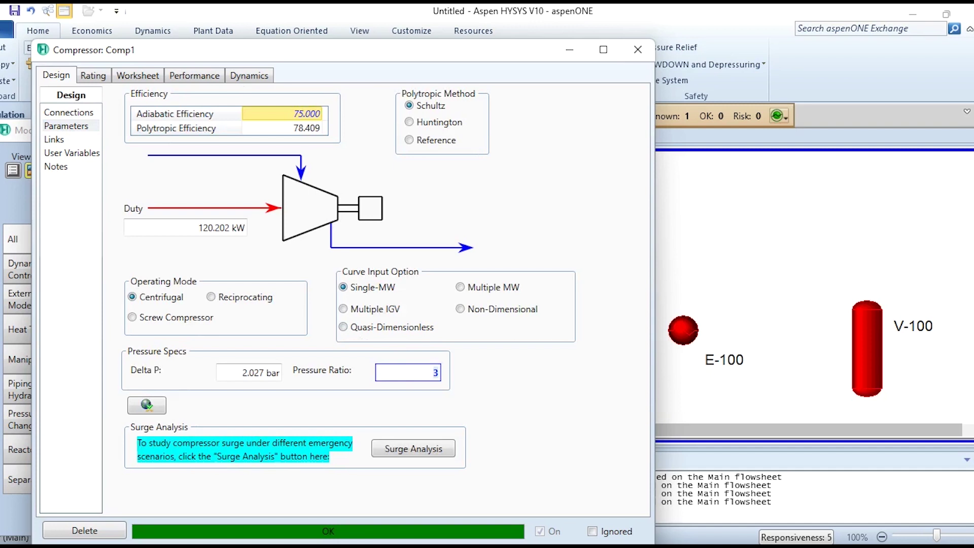
click(638, 50)
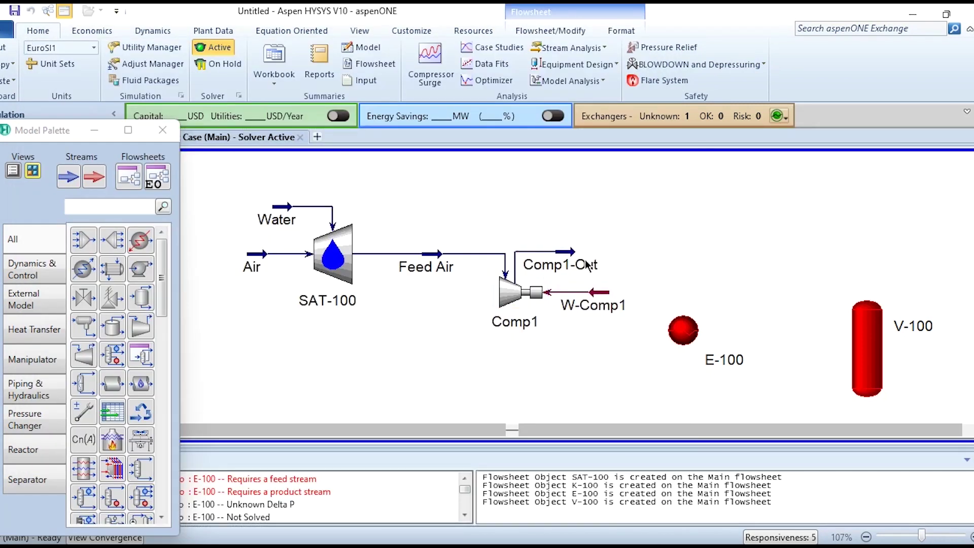
Step: Connect the heat exchanger's shell side with inlet Comp1-Out and outlet HEX1-Out
double_click(681, 331)
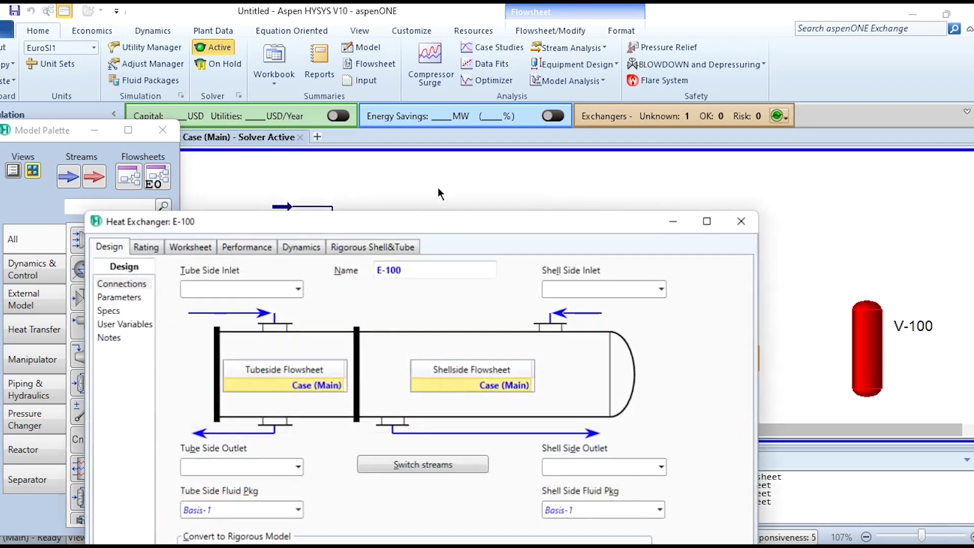
drag(458, 231, 314, 42)
click(521, 103)
click(460, 124)
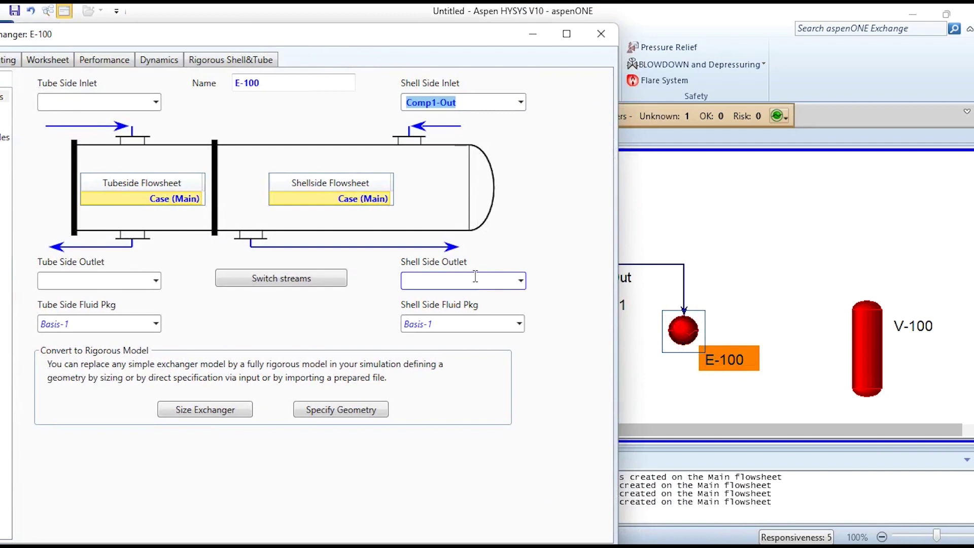
click(475, 276)
text(HEX1-Out)
key(Return)
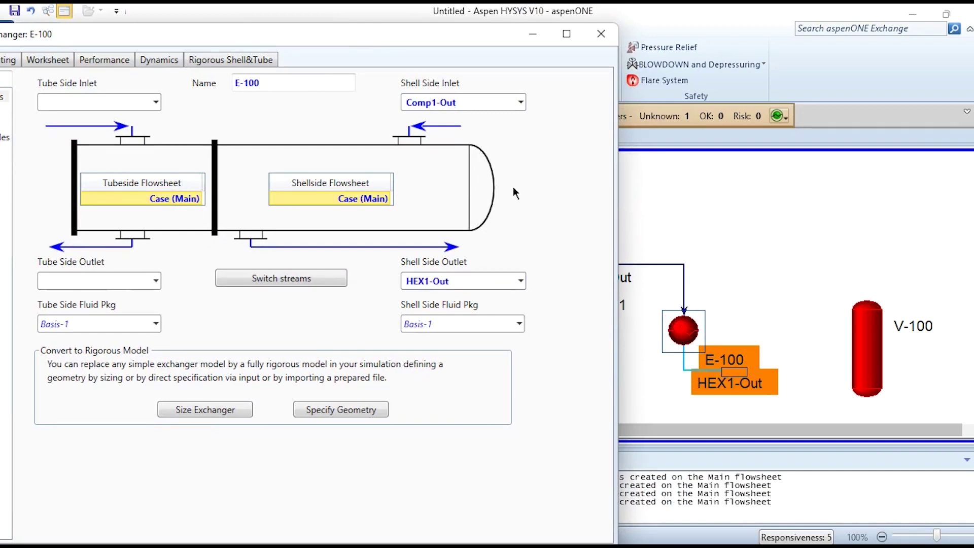
click(602, 34)
Step: Add a pump named Pump below the compressor with inlet CW-In, outlet CW-Out and energy stream W-Pump
click(740, 236)
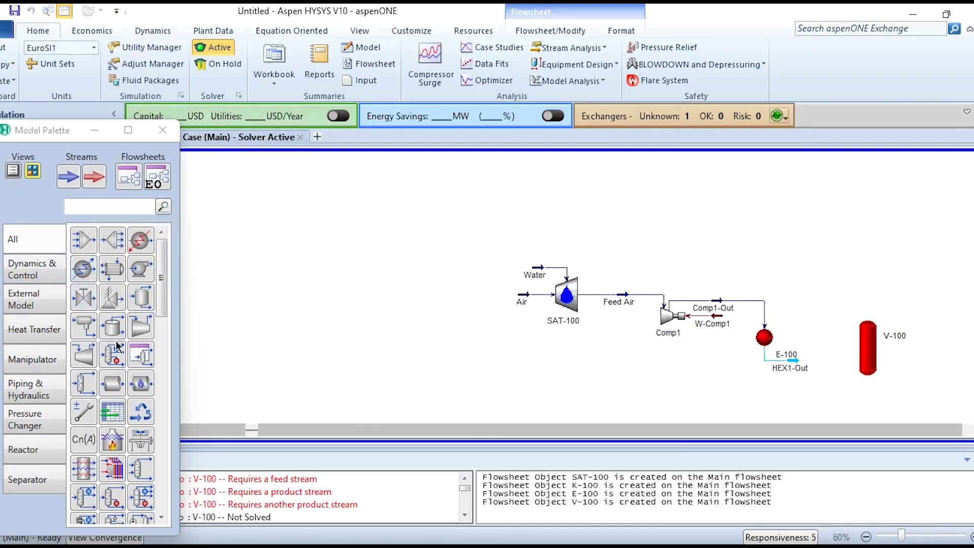
click(140, 269)
click(658, 399)
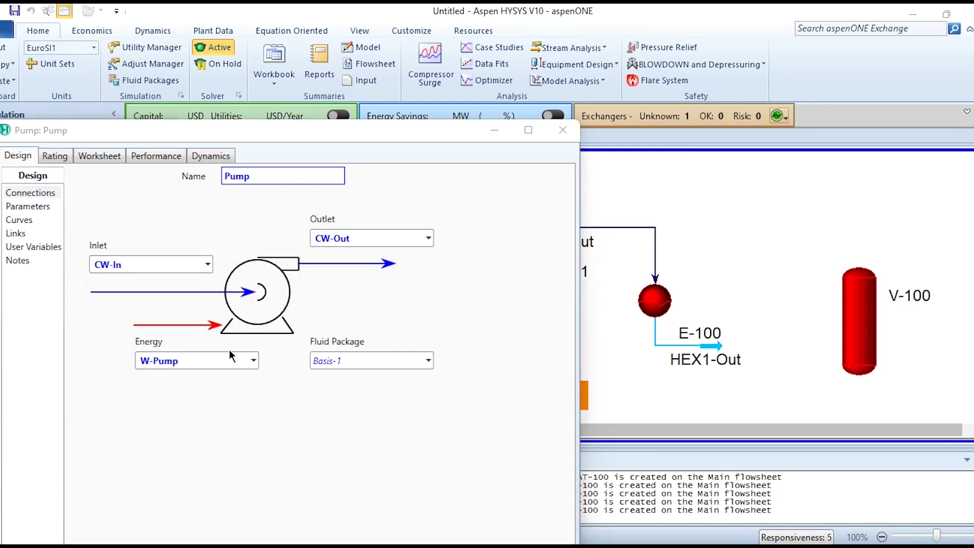
Step: Set the CW-In stream conditions to 25 °C, 1.013 bar and a molar flow of 2000 kgmole/h
click(100, 156)
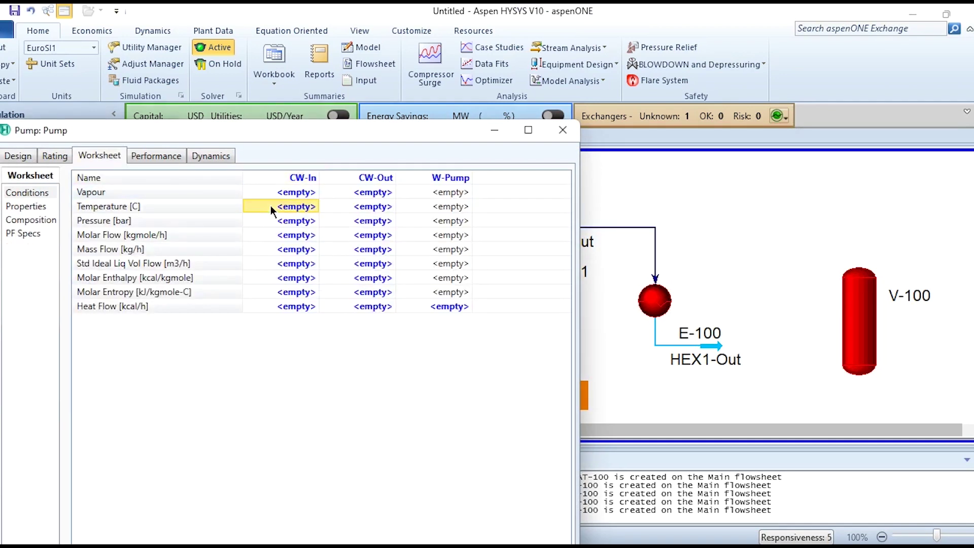
text(25)
key(Return)
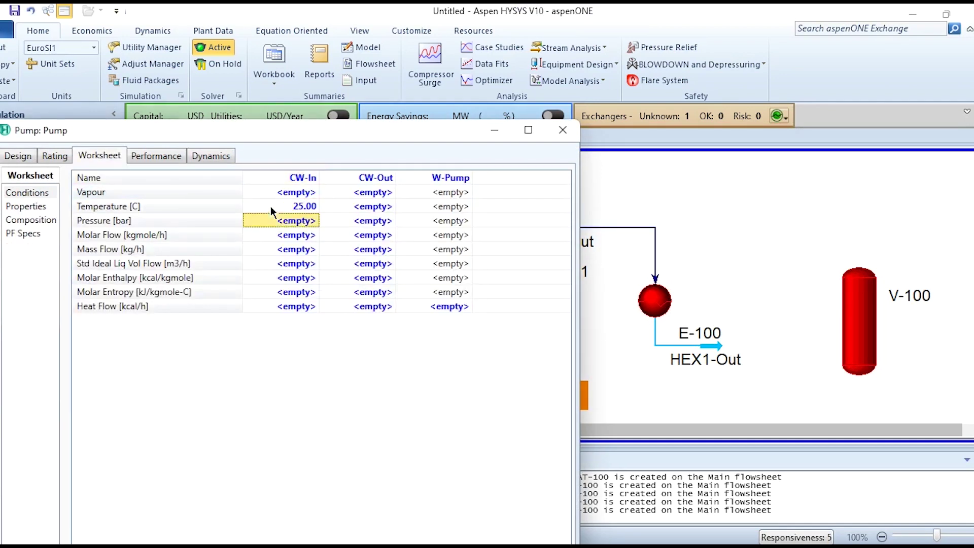
text(1.013)
key(Return)
text(2000)
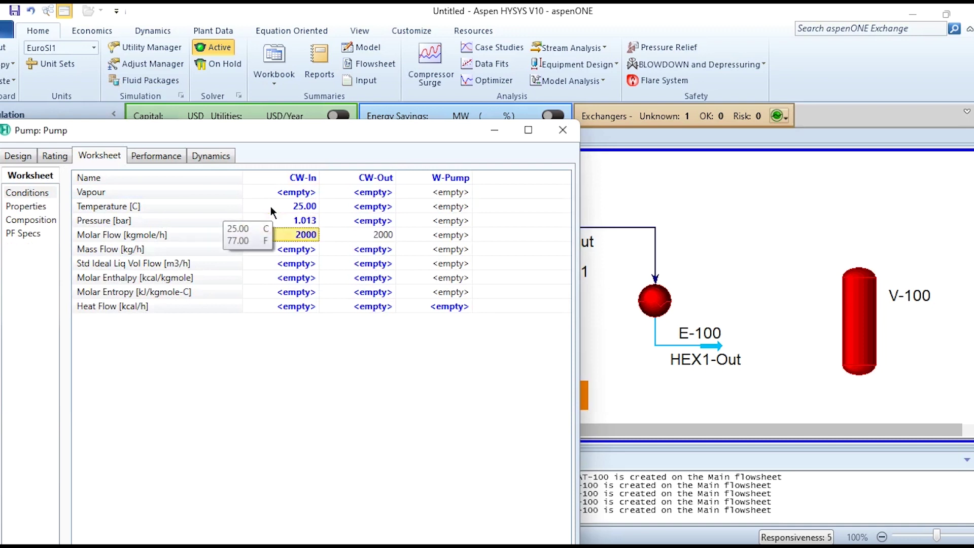
key(Return)
Step: Define the CW-In composition as pure water with an H2O mole fraction of 1
text(1)
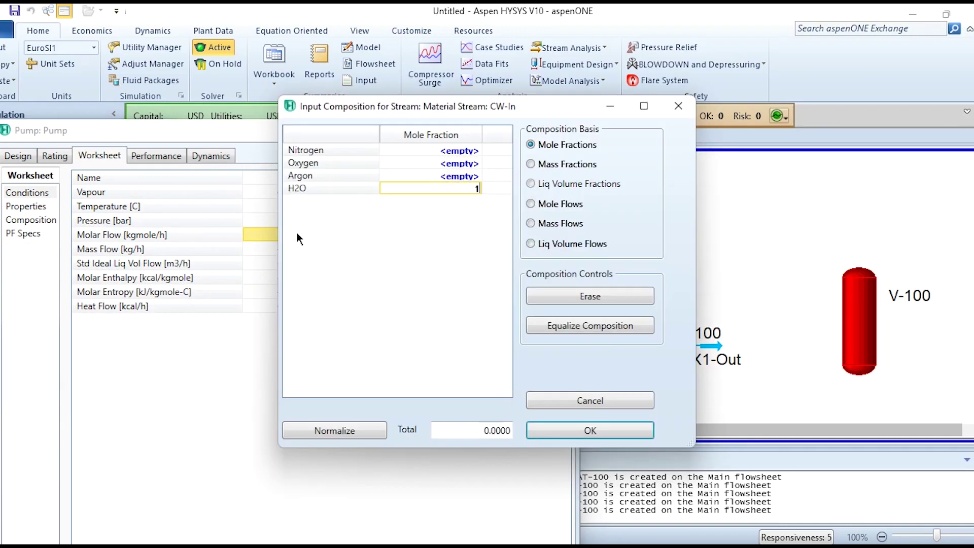
key(Return)
click(557, 431)
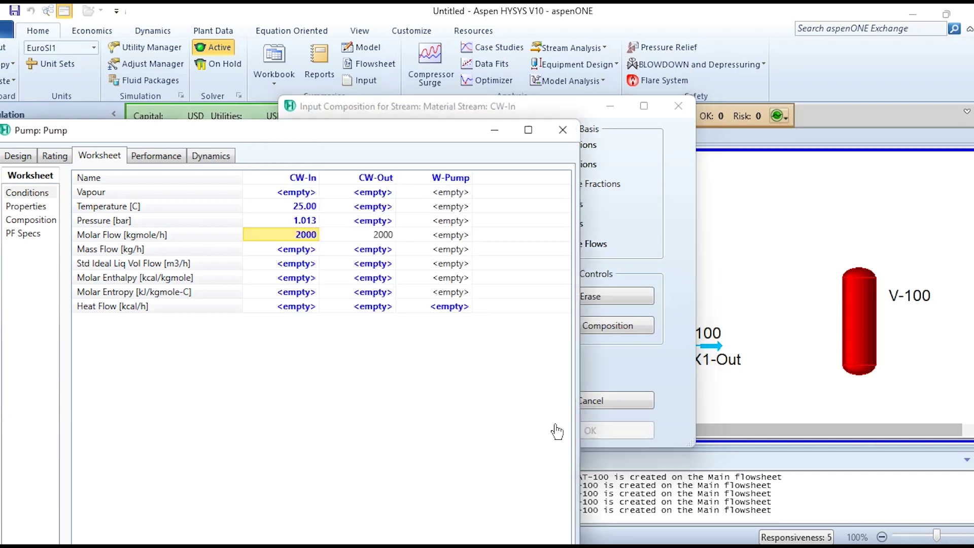
Step: Set the pump's CW-Out pressure to 3 bar and close the pump's properties
click(367, 222)
text(3)
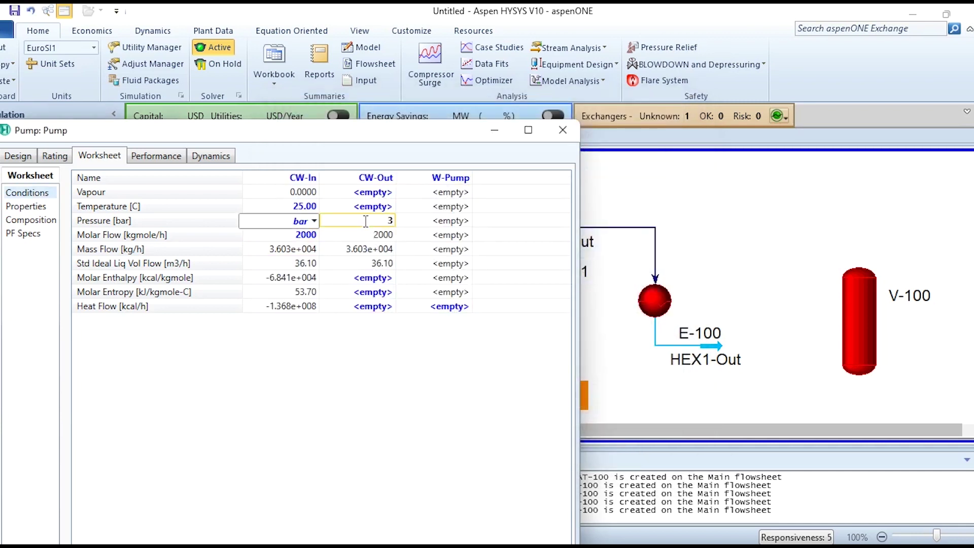
key(Return)
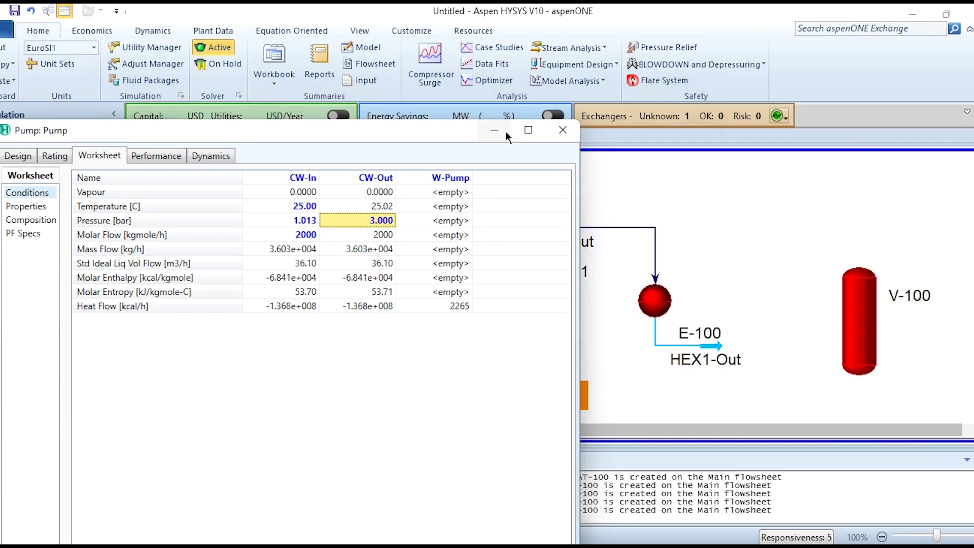
click(563, 130)
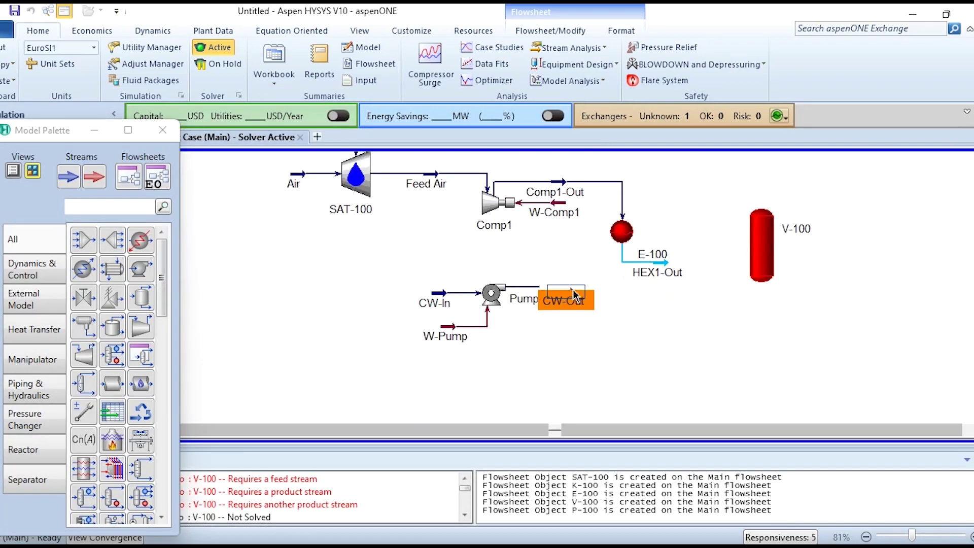
Step: Connect exchanger E-100's tube side with inlet CW-Out and outlet HEX1-W-Out, and rename the exchanger HEX-1
double_click(622, 232)
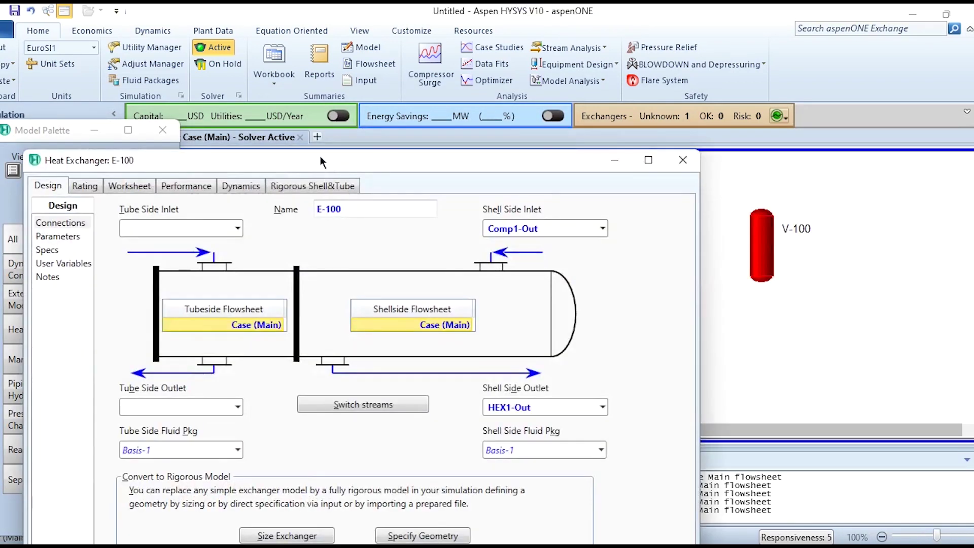
drag(332, 163, 313, 35)
click(198, 101)
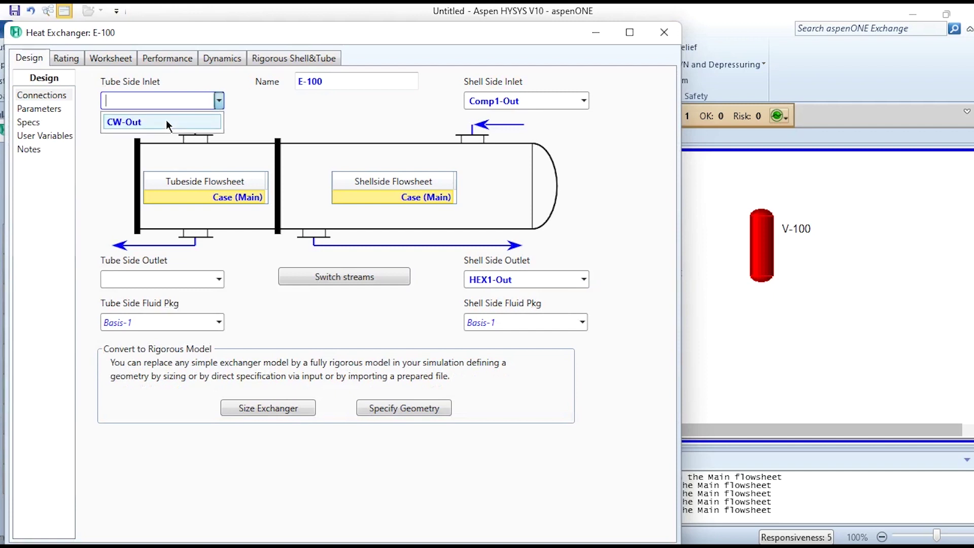
click(170, 122)
click(181, 278)
text(HEX1-W-Out)
key(Return)
click(378, 86)
text(HEX-1)
key(Return)
Step: Specify a pressure drop of 0.1 bar on both the shell side and tube side of HEX-1
click(40, 110)
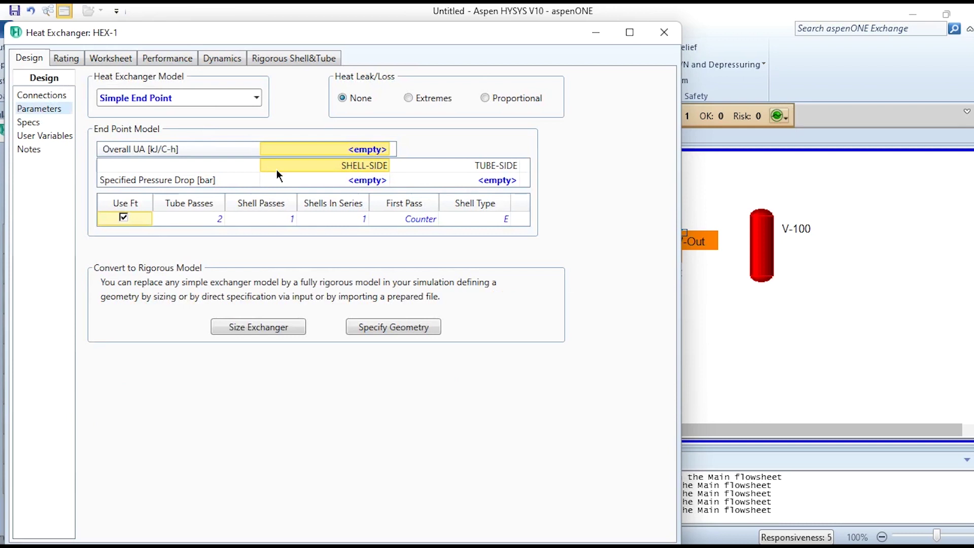
click(296, 180)
text(0.1)
key(Return)
text(0.1)
key(Return)
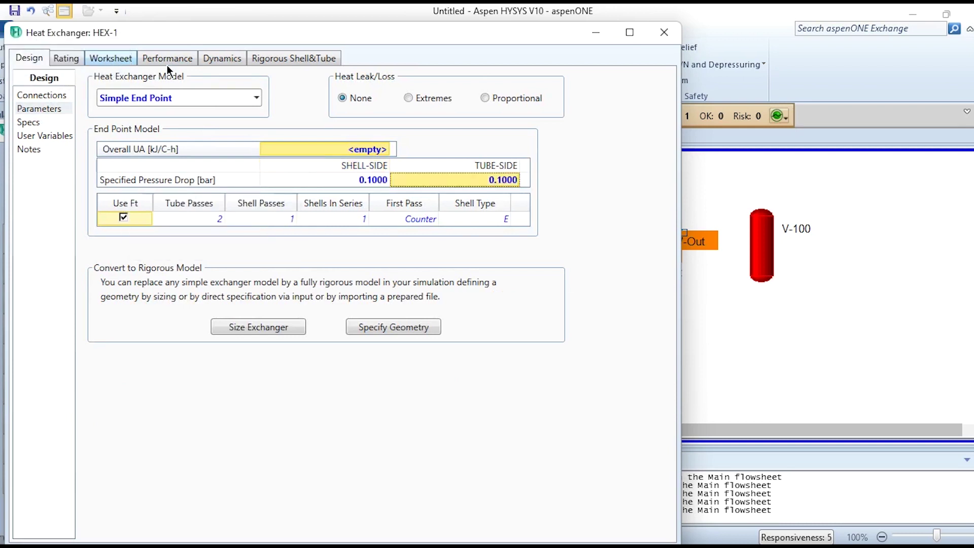
Step: Set the HEX1-Out temperature to 30 °C and close the HEX-1 properties
click(120, 61)
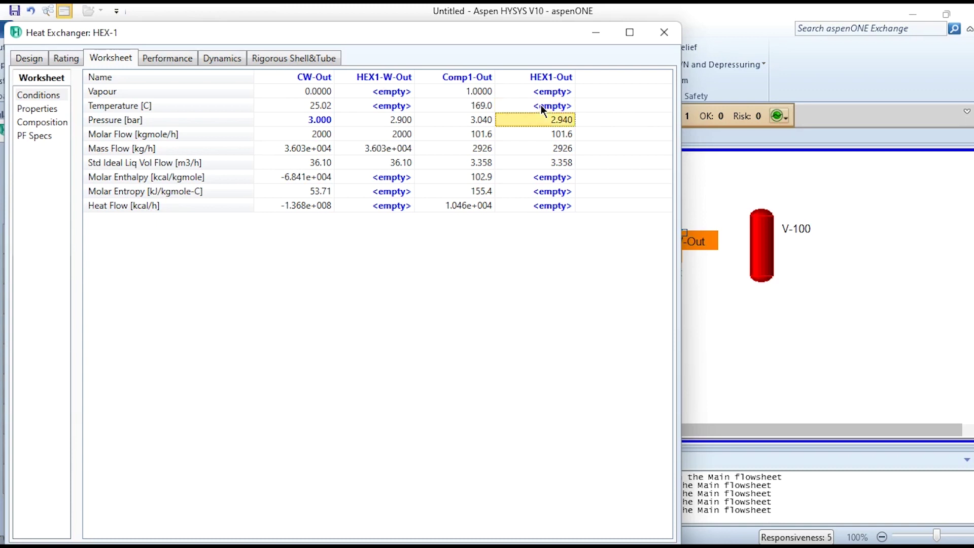
text(30)
key(Return)
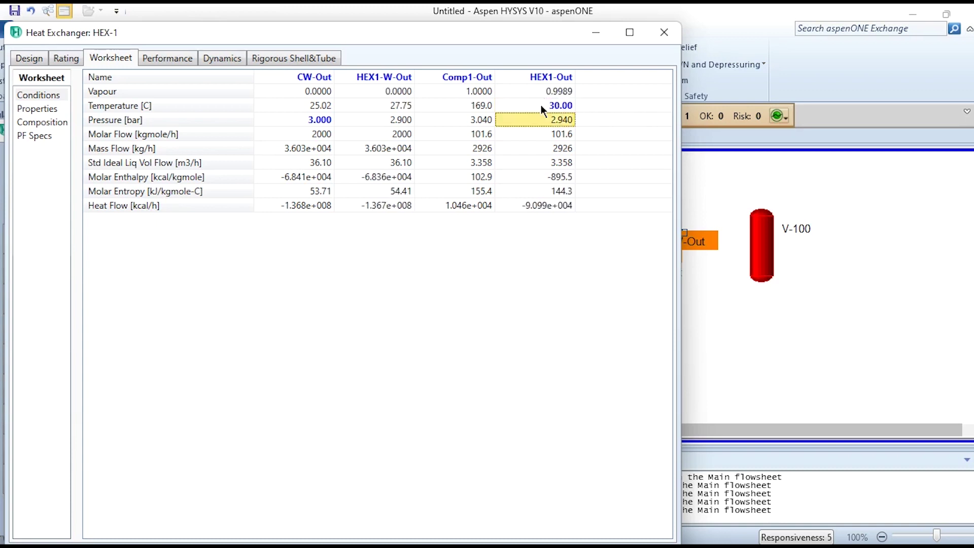
double_click(465, 35)
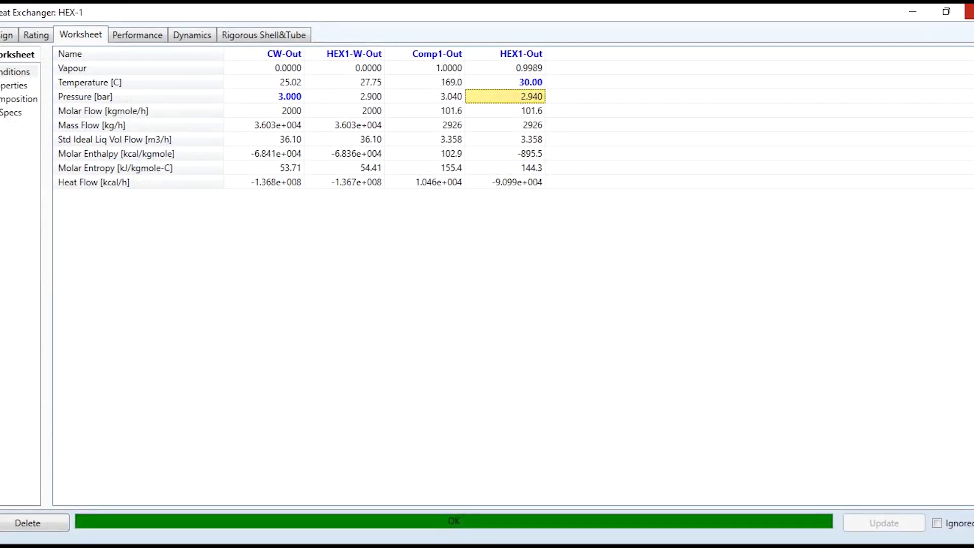
click(967, 11)
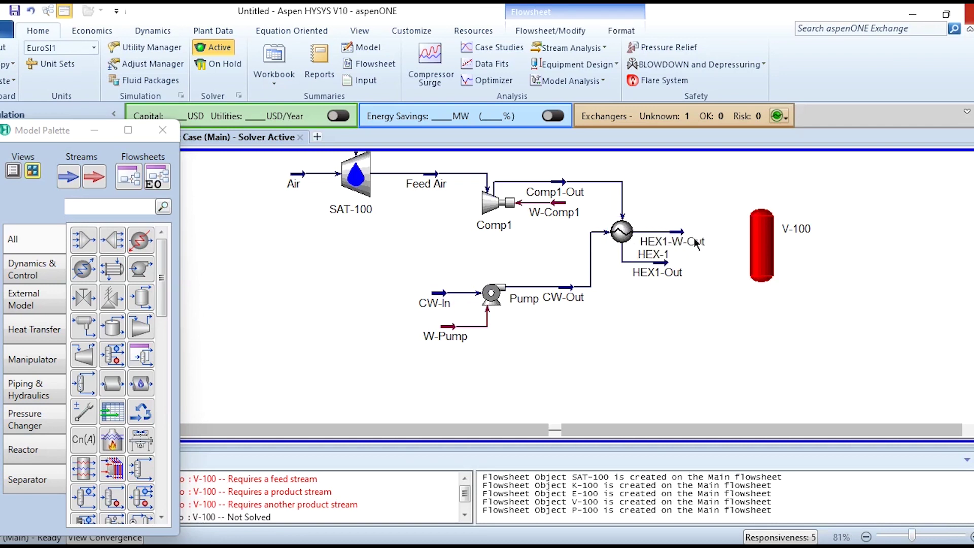
Step: Rearrange the HEX-1 outlet streams, moving HEX1-Out lower and HEX1-W-Out above the exchanger
click(658, 272)
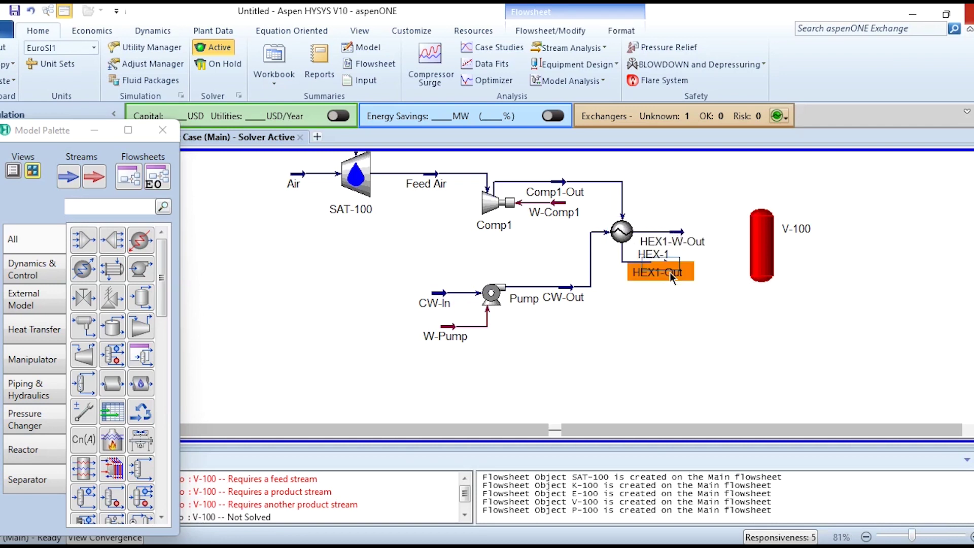
drag(657, 272, 676, 303)
click(681, 232)
drag(681, 232, 703, 164)
click(718, 246)
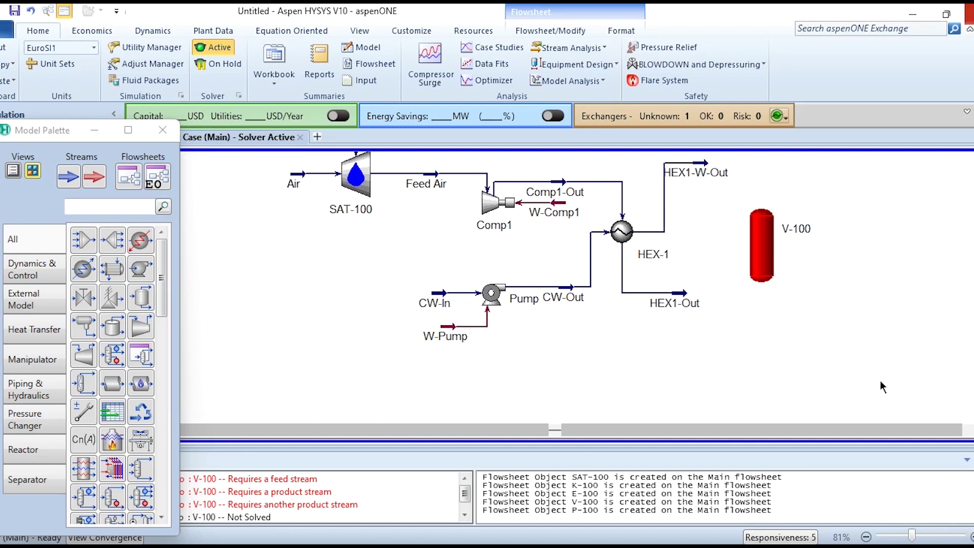
Step: Name the separator Sep1 and connect inlet HEX1-Out, vapour outlet Sep1-Out1 and liquid outlet Sep1-Out2
double_click(755, 246)
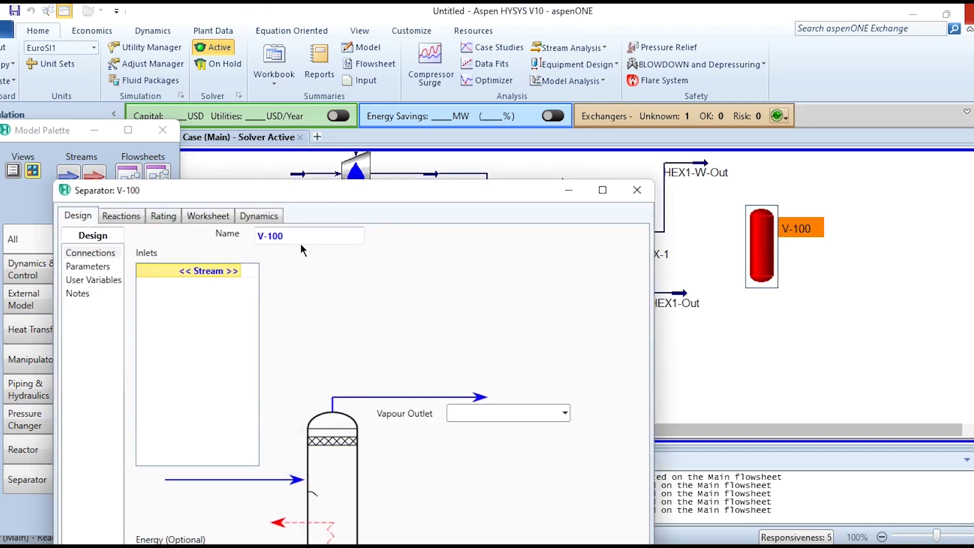
click(239, 273)
click(66, 292)
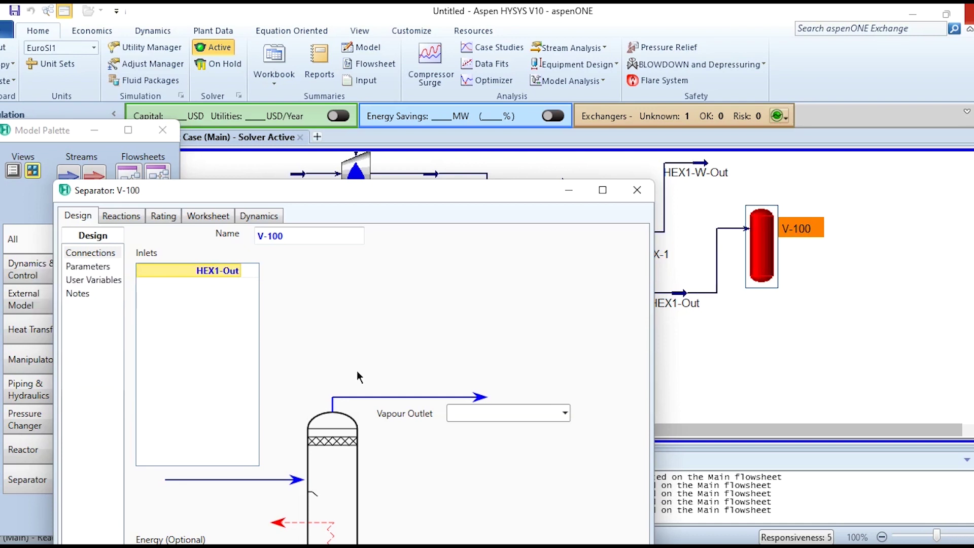
click(334, 240)
text(e)
key(Return)
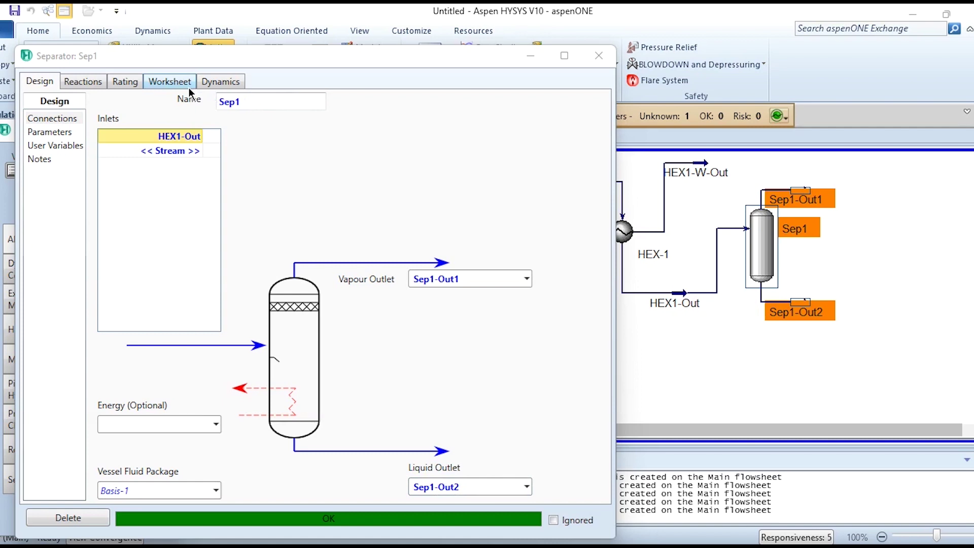
Step: Check the conditions and compositions of the Sep1 inlet and outlet streams, and return to the whole flowsheet
click(170, 81)
mouse_move(409, 178)
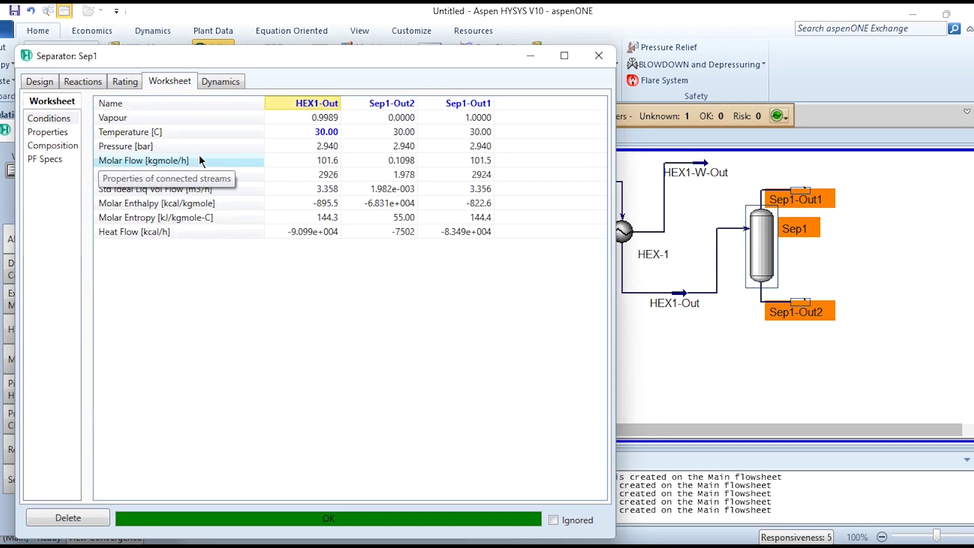
click(48, 146)
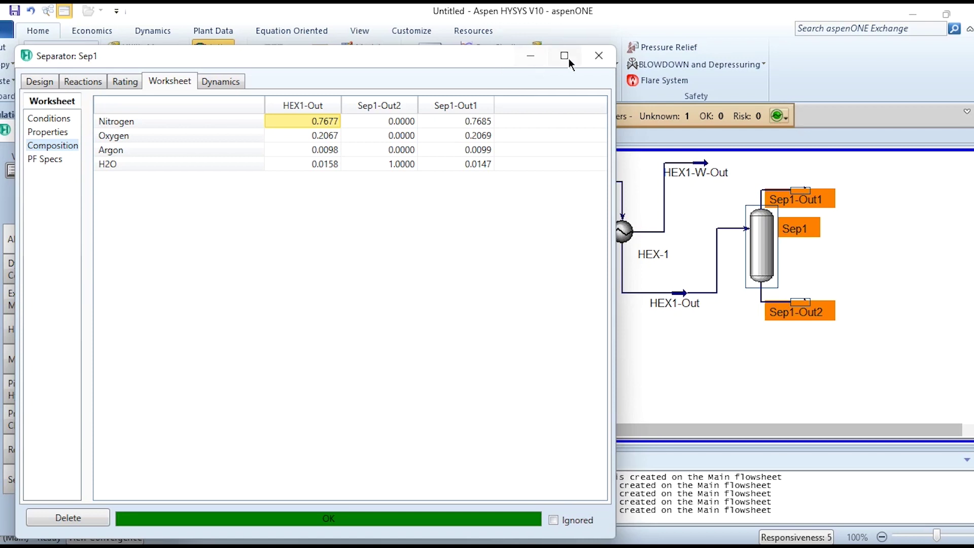
click(599, 55)
click(693, 342)
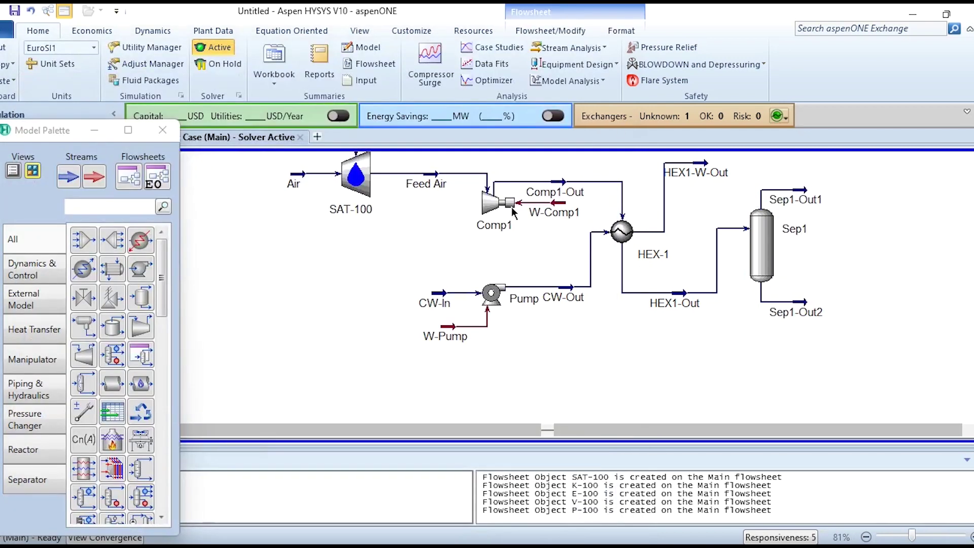
scroll(739, 393, down, 1)
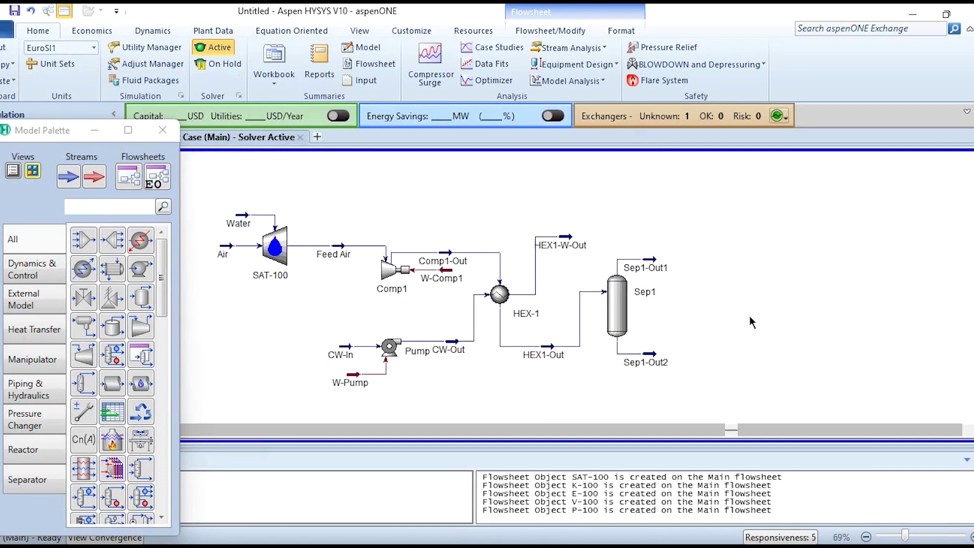
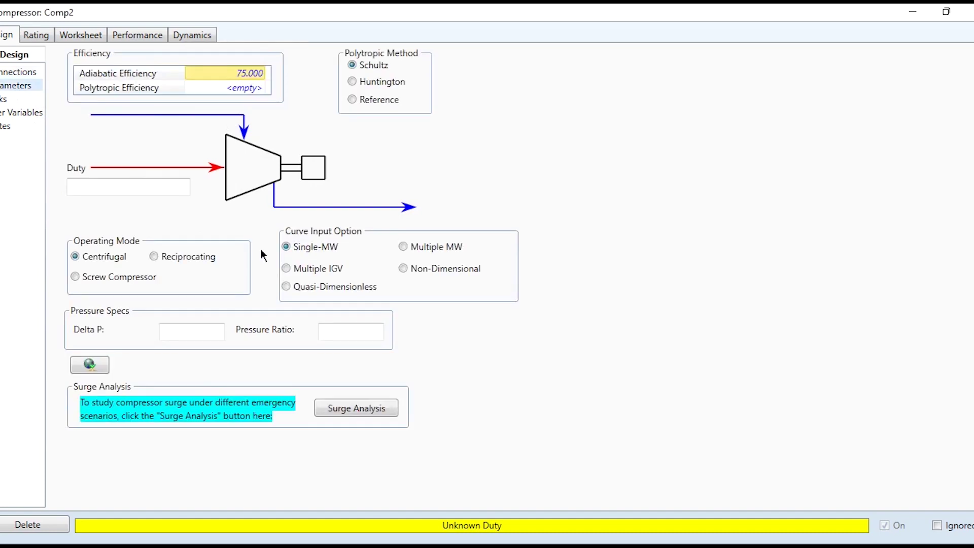
Step: Set the pressure ratio of compressor Comp2 to 3 and close its properties
click(362, 334)
text(3)
key(Return)
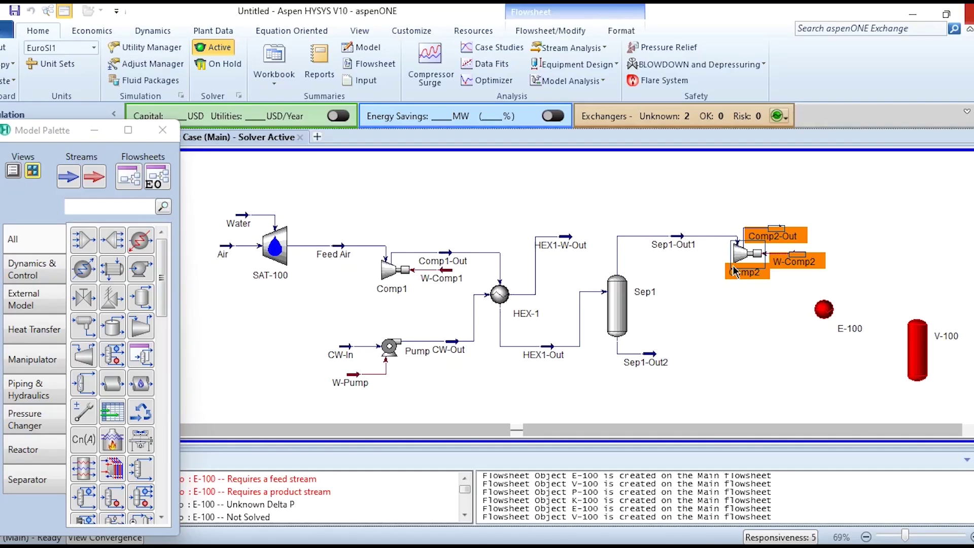
click(750, 295)
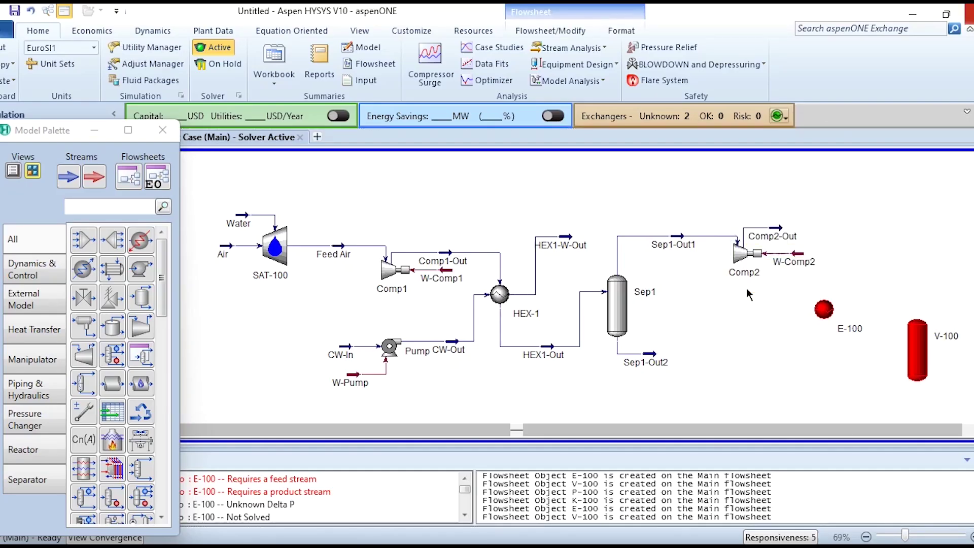
Step: Name the second exchanger HEX2 and connect shell side Comp2-Out to HEX2-Out and tube side HEX1-W-Out to HEX2-W-Out
double_click(826, 311)
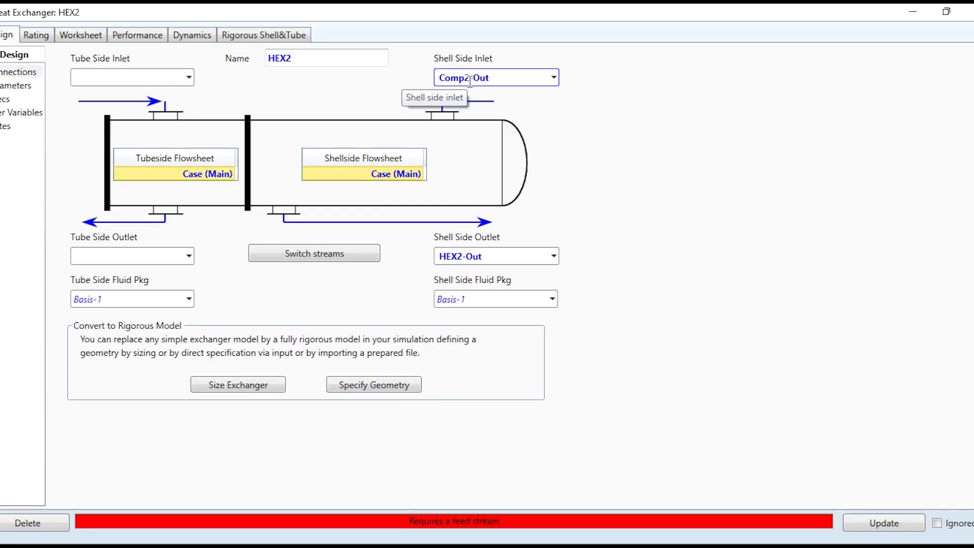
click(190, 78)
click(141, 93)
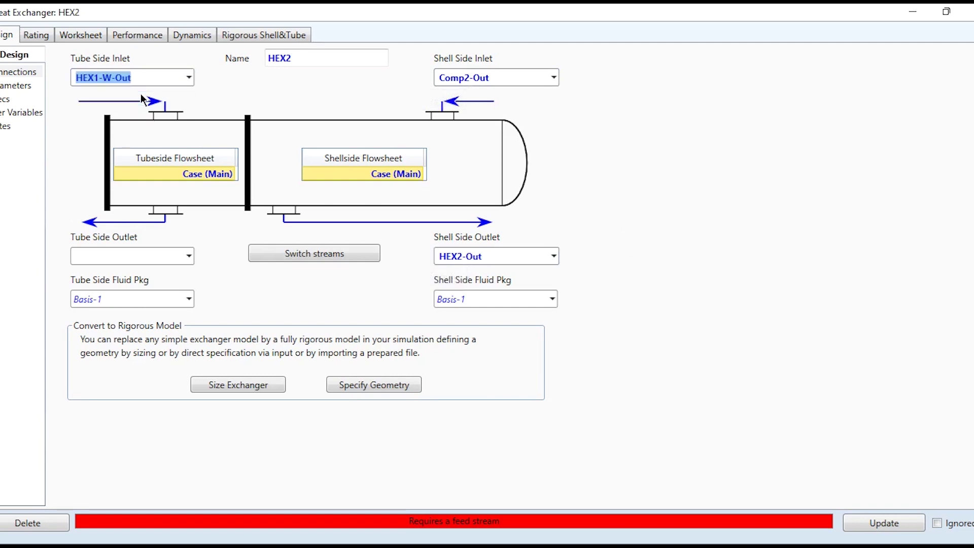
click(143, 256)
text(HEX2-W-Out)
key(Return)
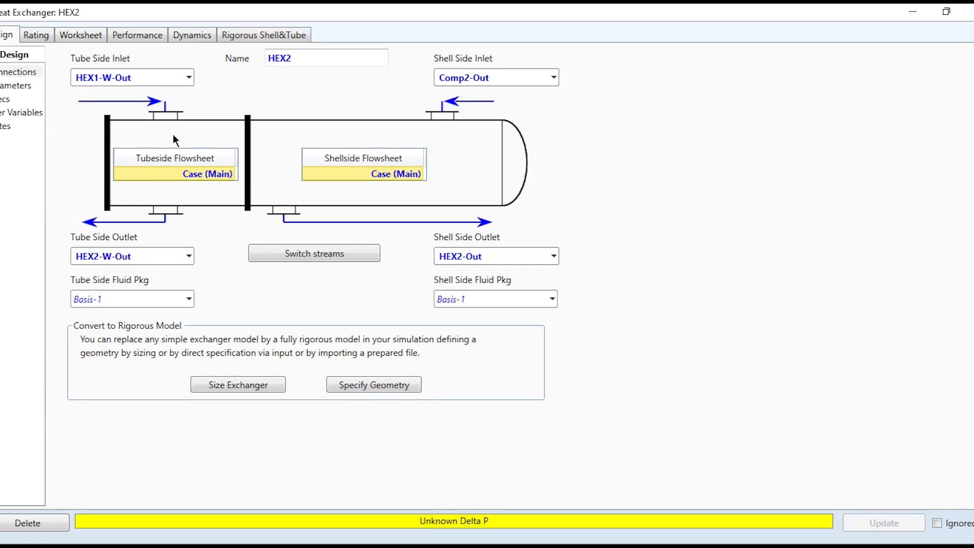
Step: Specify HEX2 pressure drops of 0.1 bar on the shell side and 0.1 bar on the tube side
click(19, 86)
click(330, 162)
text(0.1)
key(Return)
key(Right)
text(0.1)
key(Return)
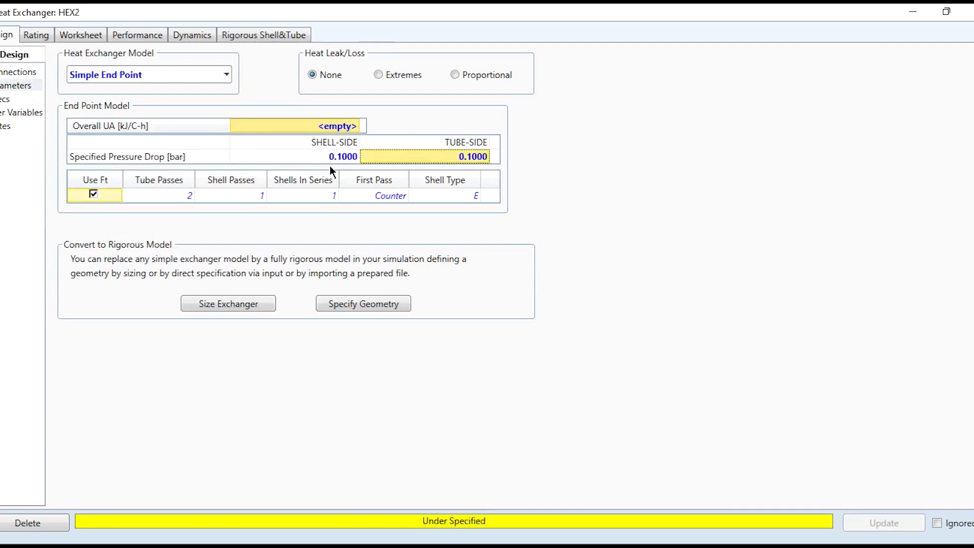
Step: Set the HEX2-Out stream temperature to 30 °C
click(90, 35)
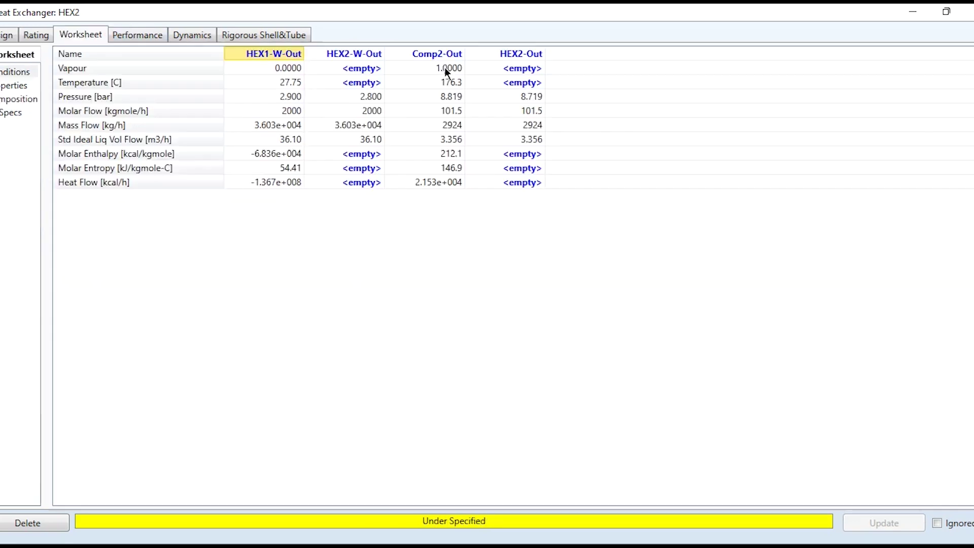
click(540, 86)
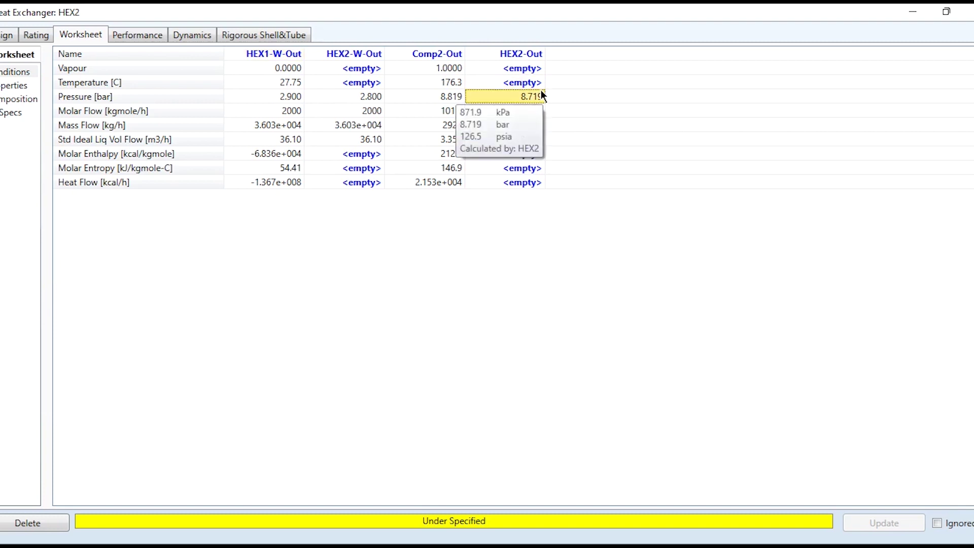
text(30)
key(Return)
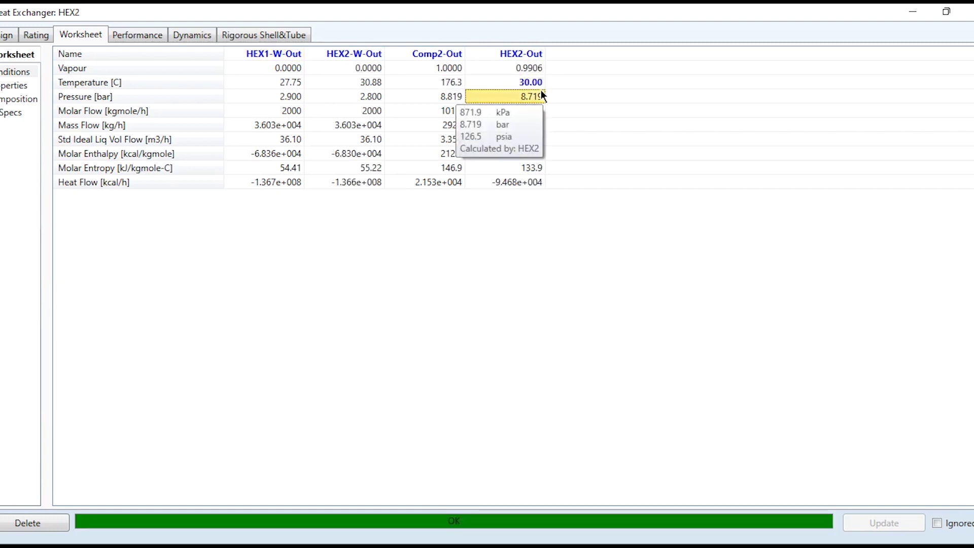
Step: Name the second separator Sep2, connect inlet HEX2-Out, vapour outlet Sep2-Out1 and liquid outlet Sep2-Out2, and review its stream conditions
click(970, 12)
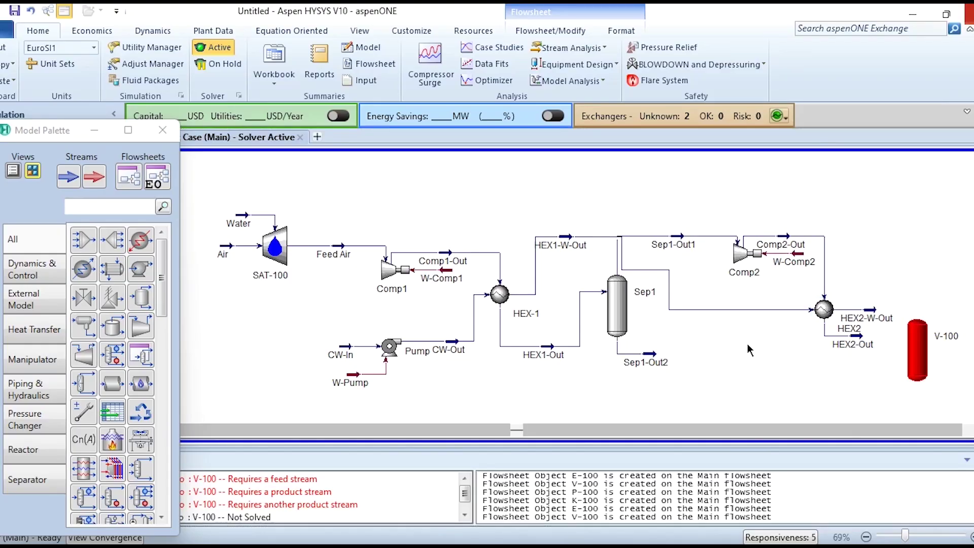
double_click(917, 360)
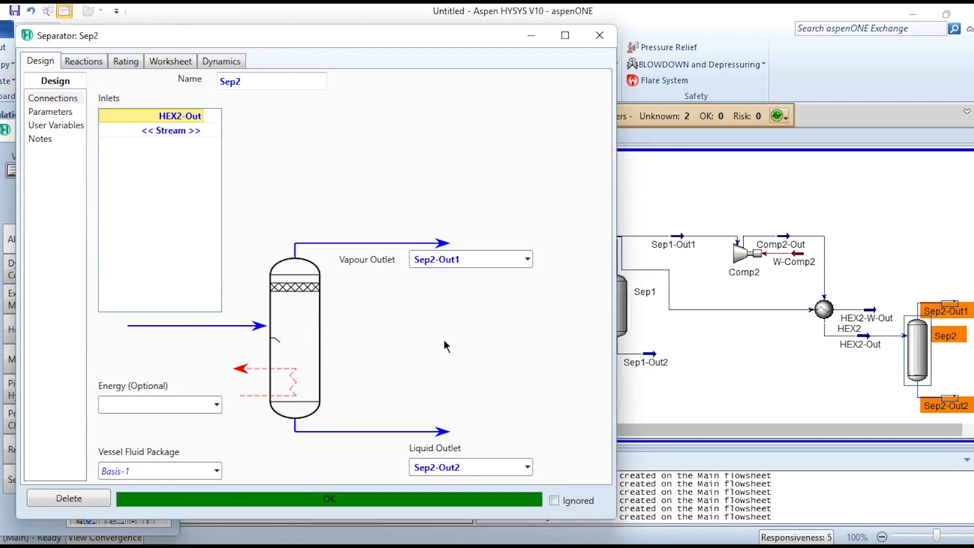
click(171, 63)
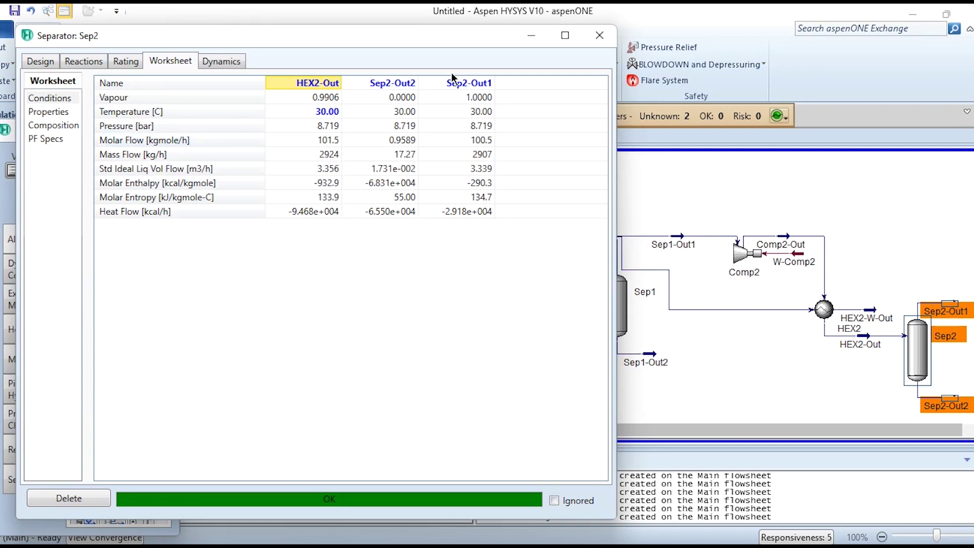
mouse_move(398, 150)
mouse_move(463, 143)
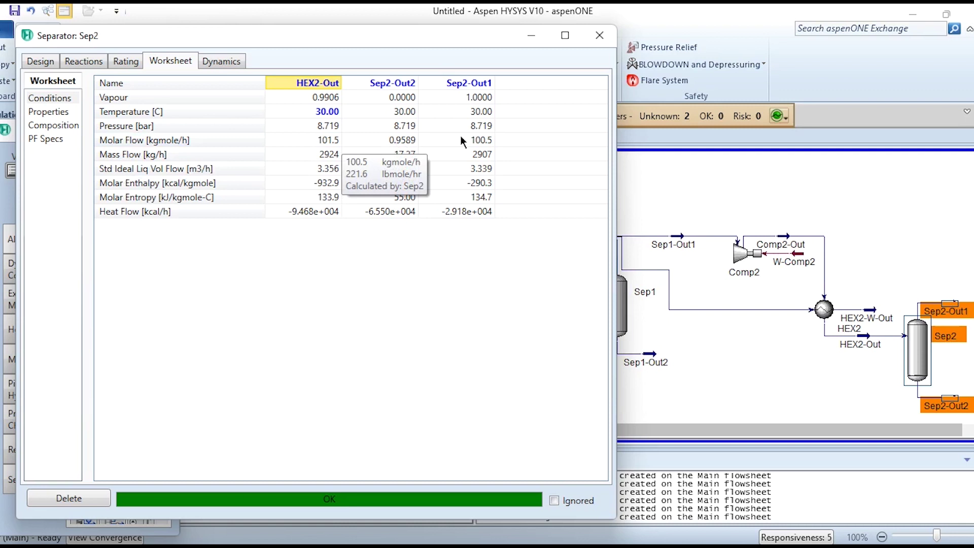
click(600, 35)
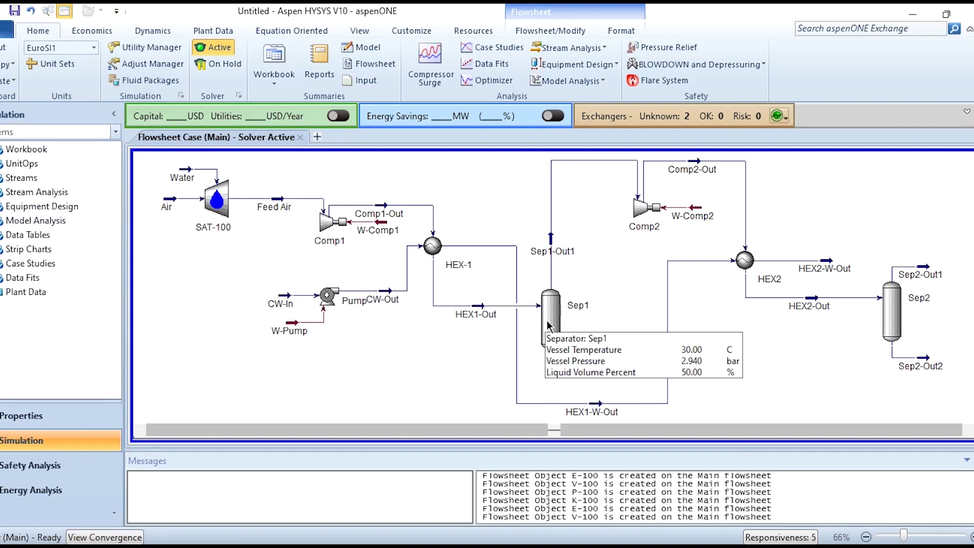
mouse_move(677, 225)
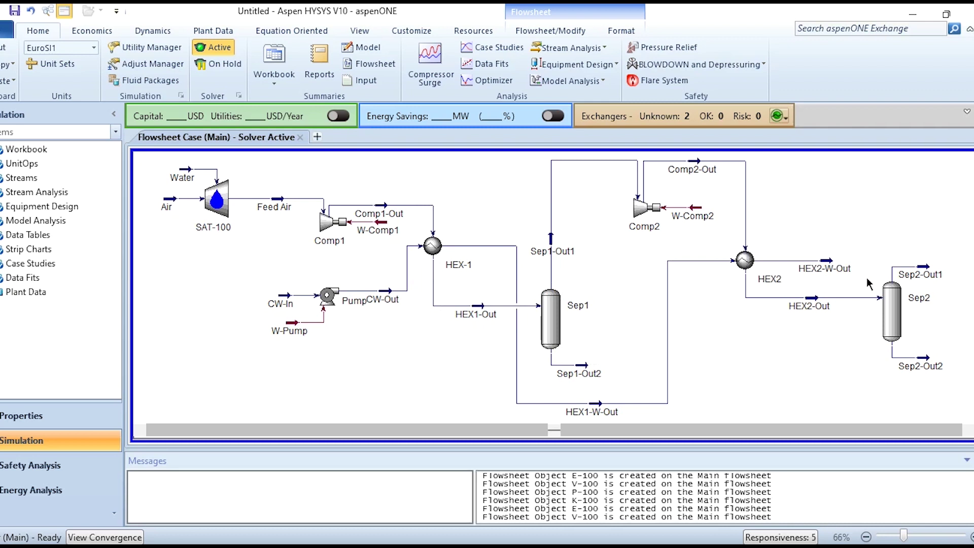
mouse_move(896, 304)
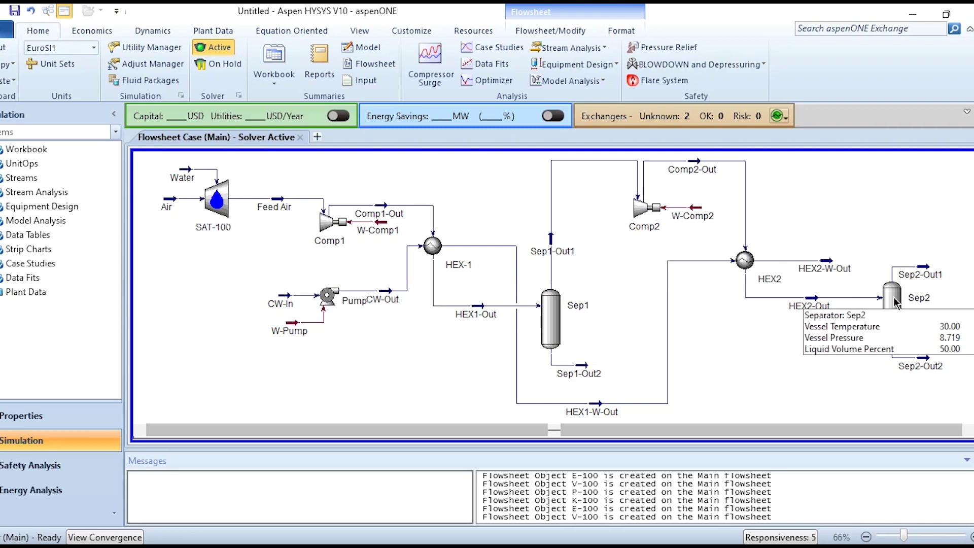